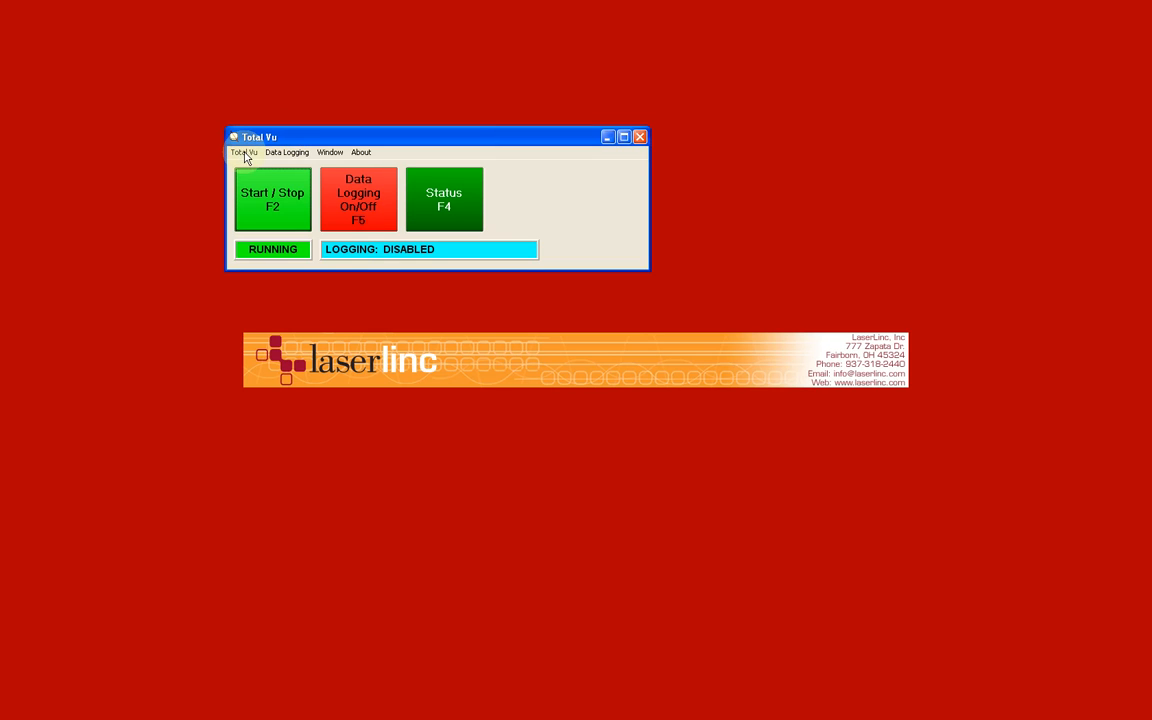
Step: Open the full configuration and review the general settings of the TLAser230 scanner without changing them
left_click(244, 153)
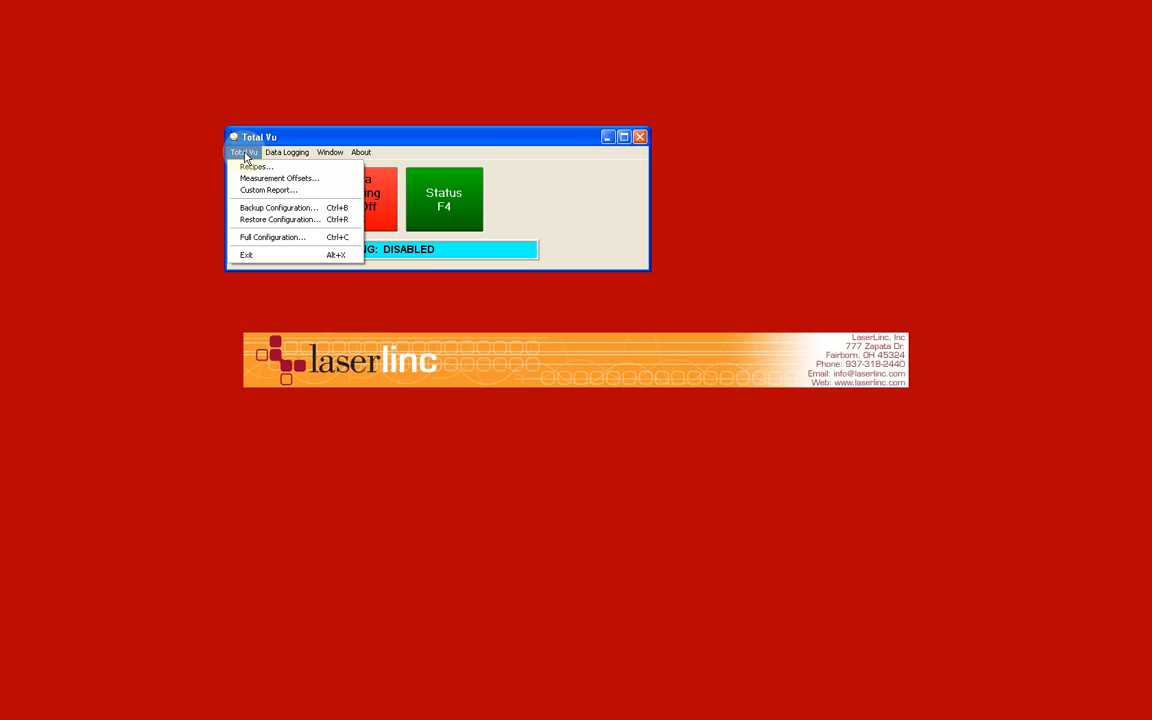
left_click(289, 239)
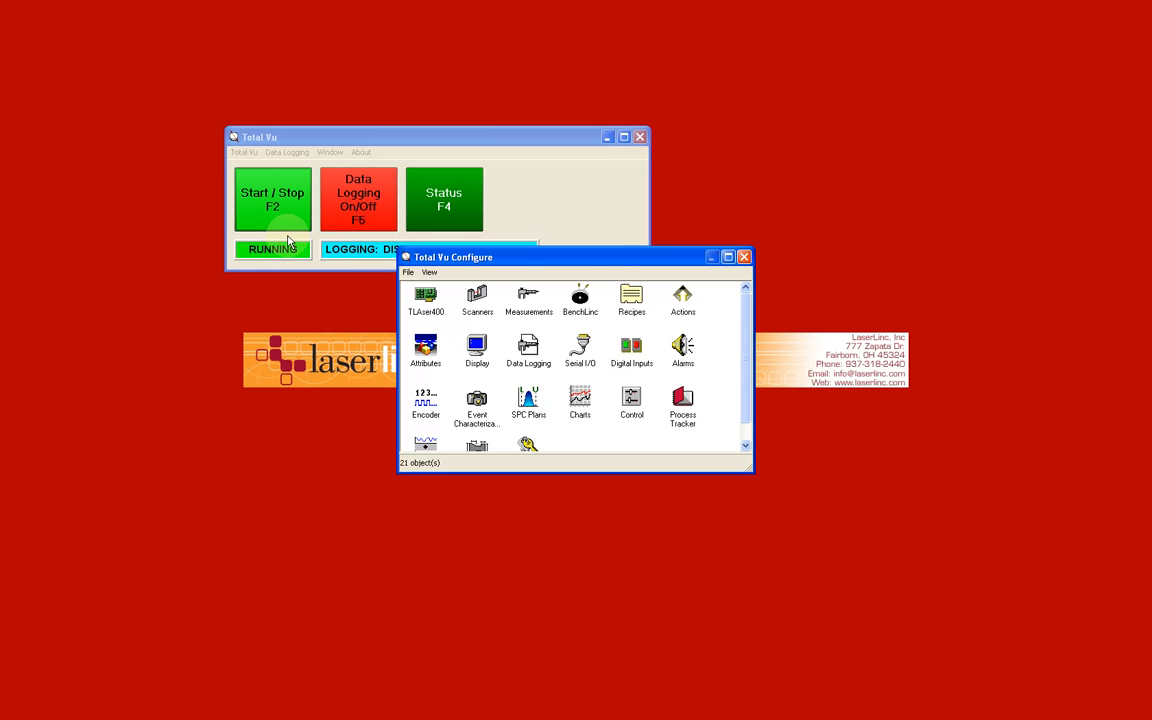
double_click(478, 298)
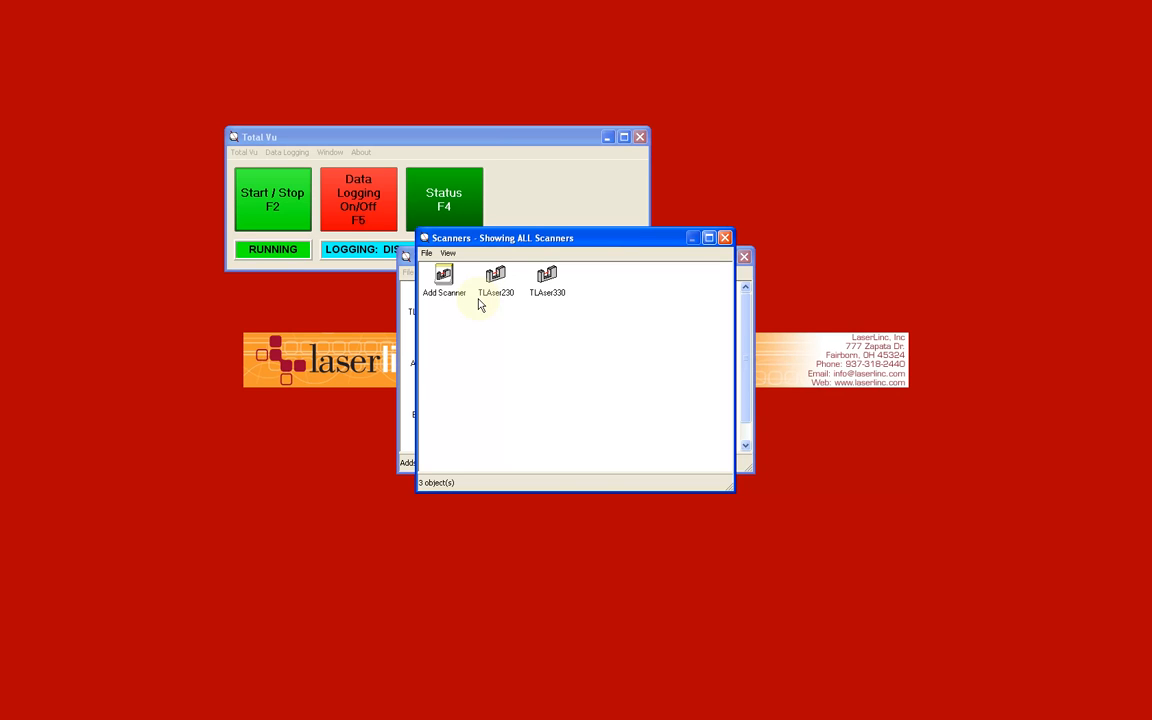
double_click(490, 290)
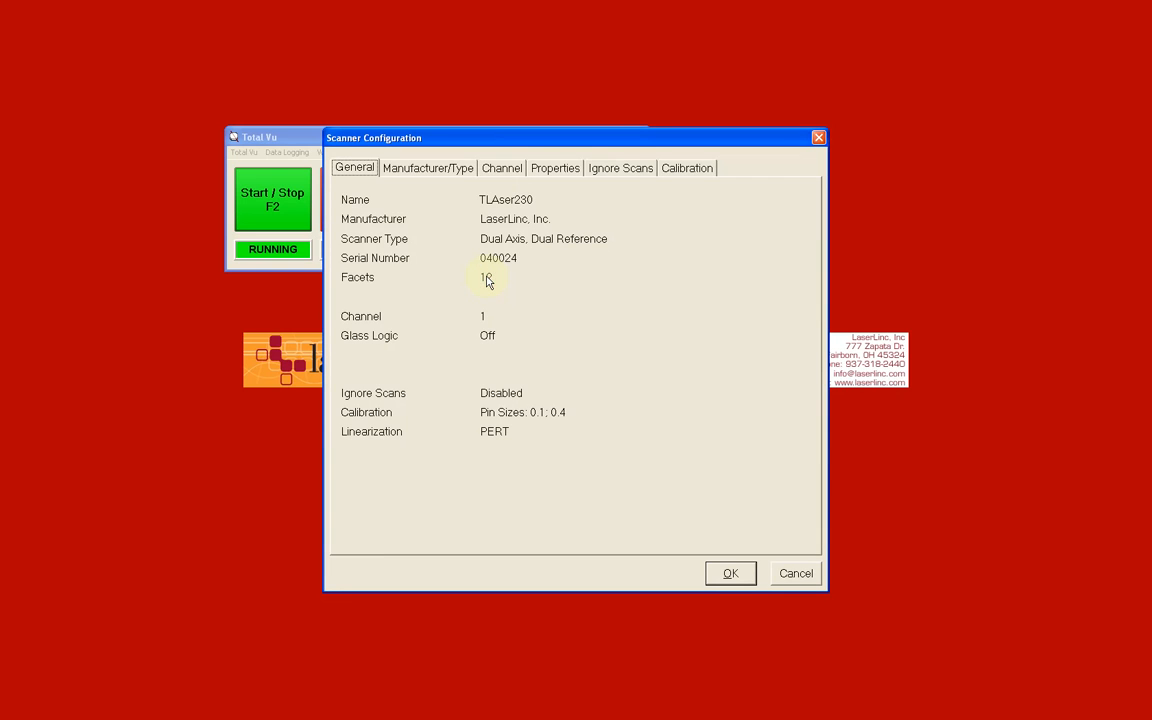
left_click(797, 572)
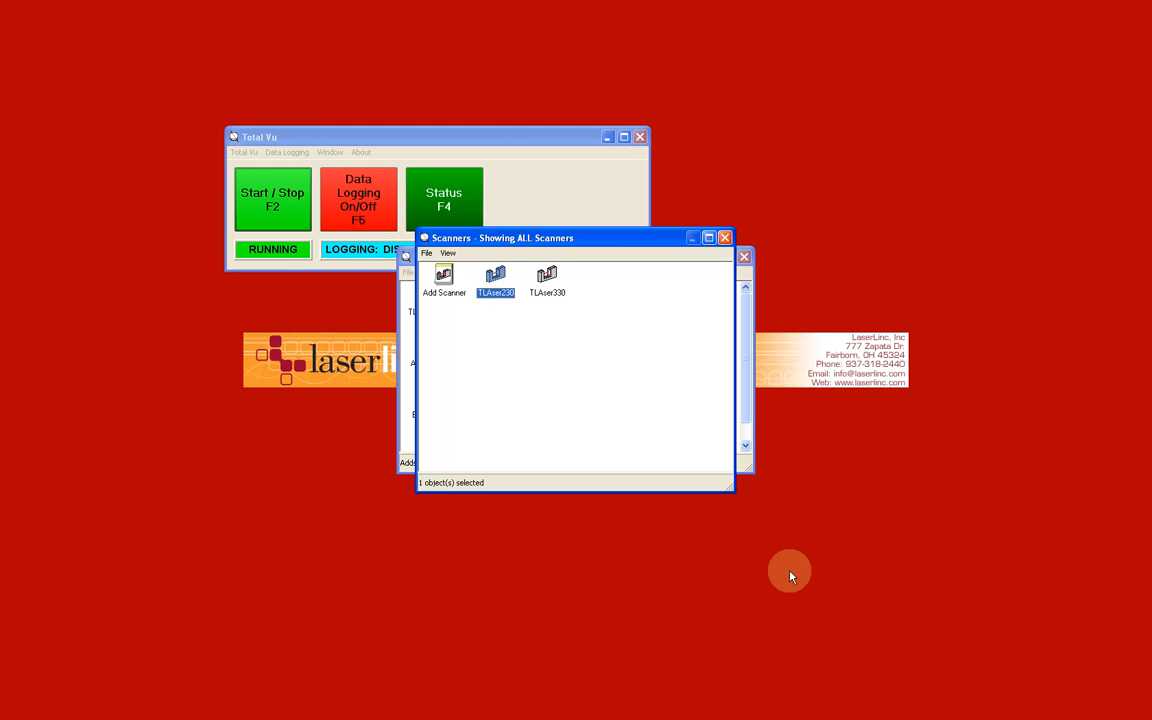
left_click(725, 237)
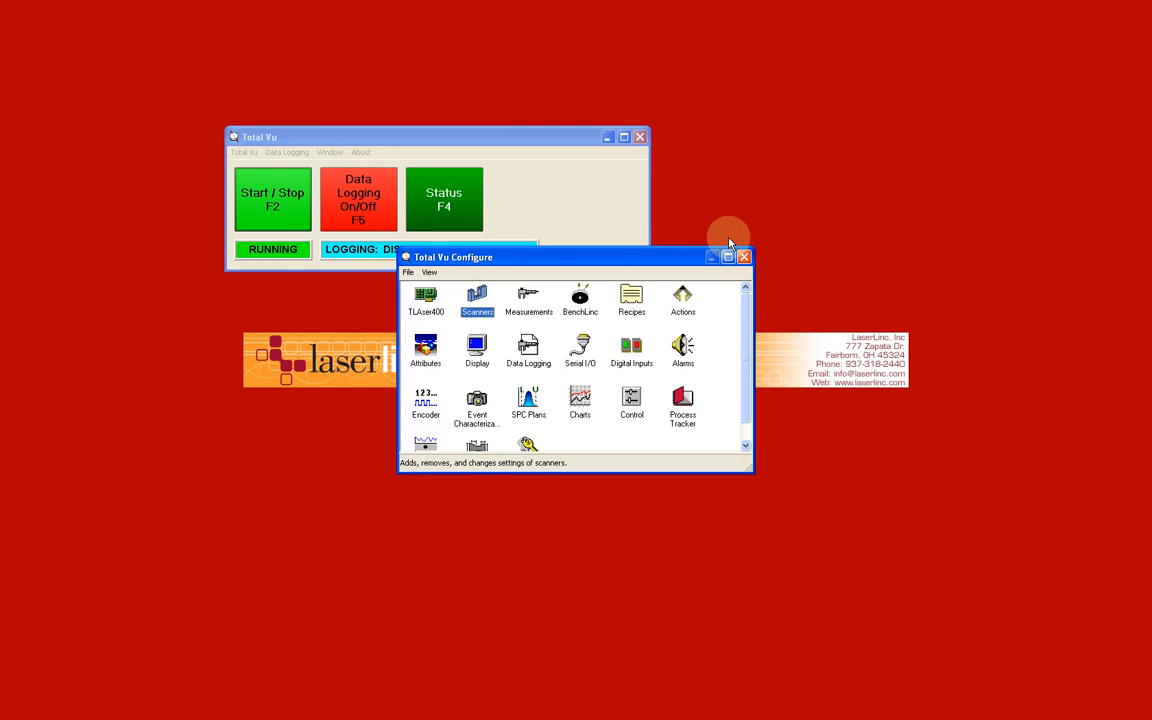
Step: Start a new scanner-based measurement and assign TLAser230 as its source scanner
double_click(528, 297)
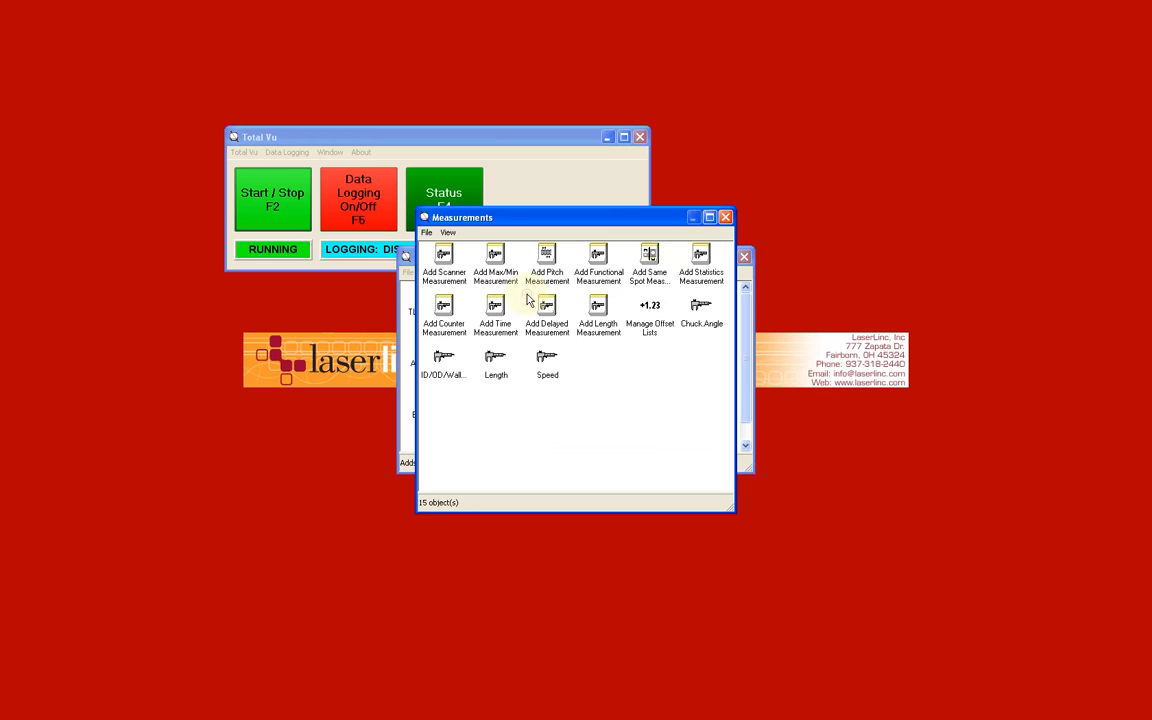
double_click(444, 262)
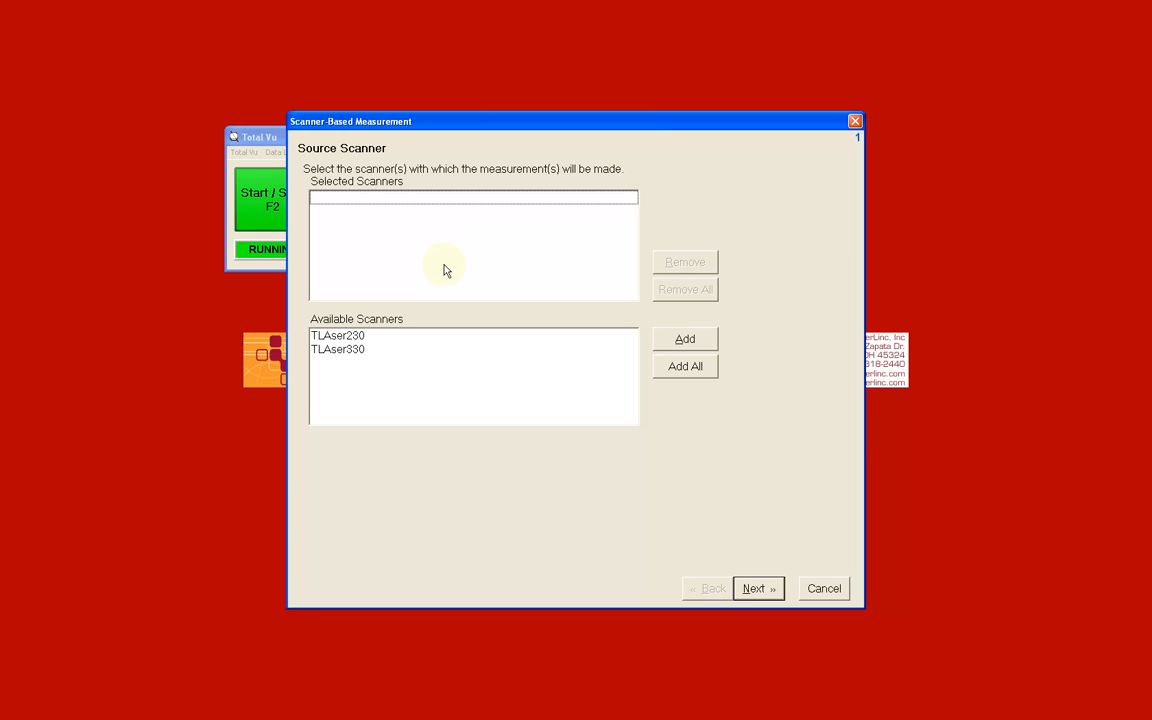
left_click(392, 336)
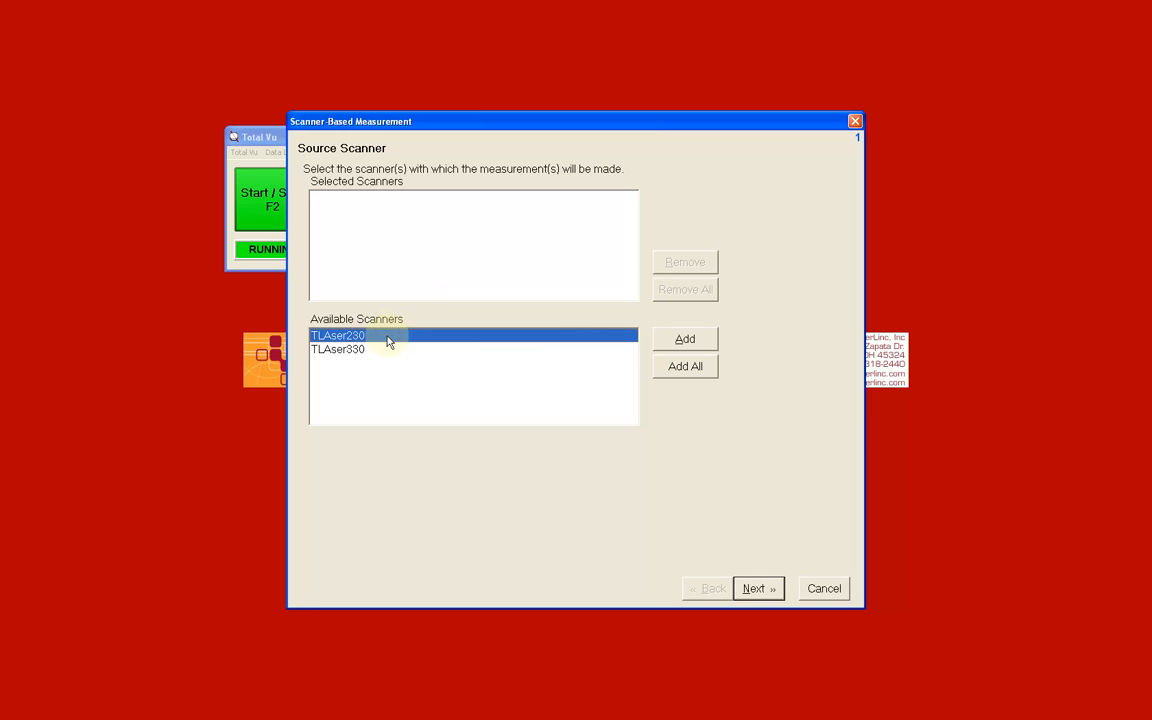
left_click(682, 340)
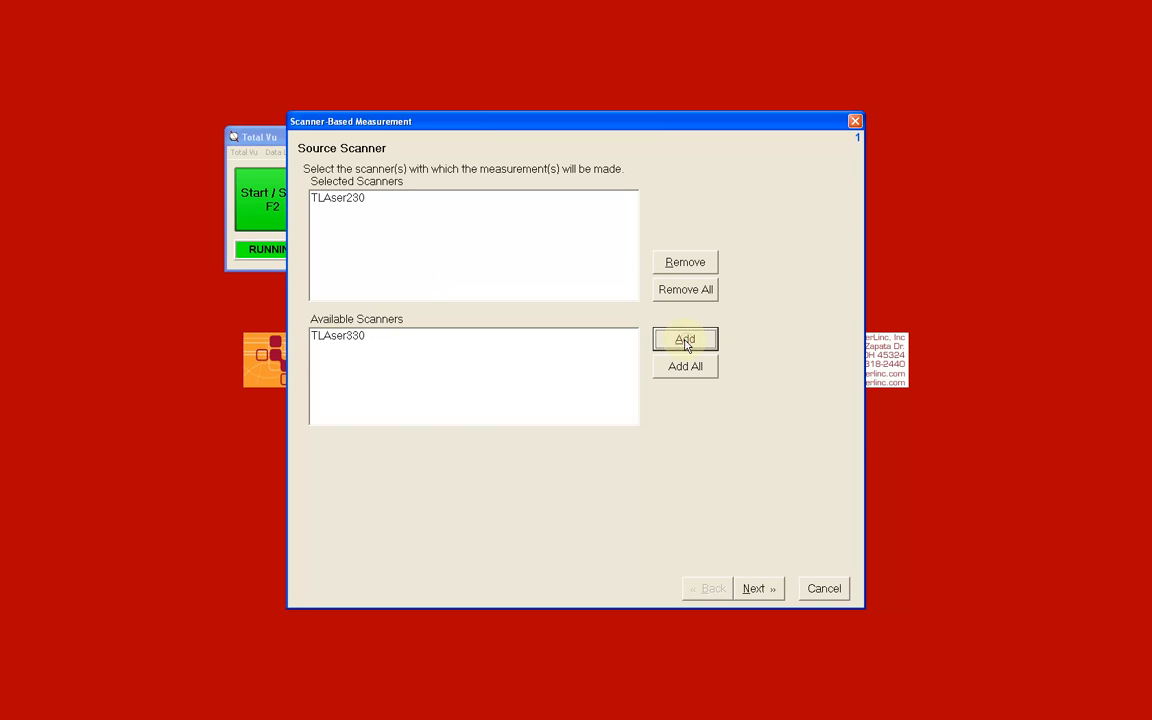
left_click(756, 592)
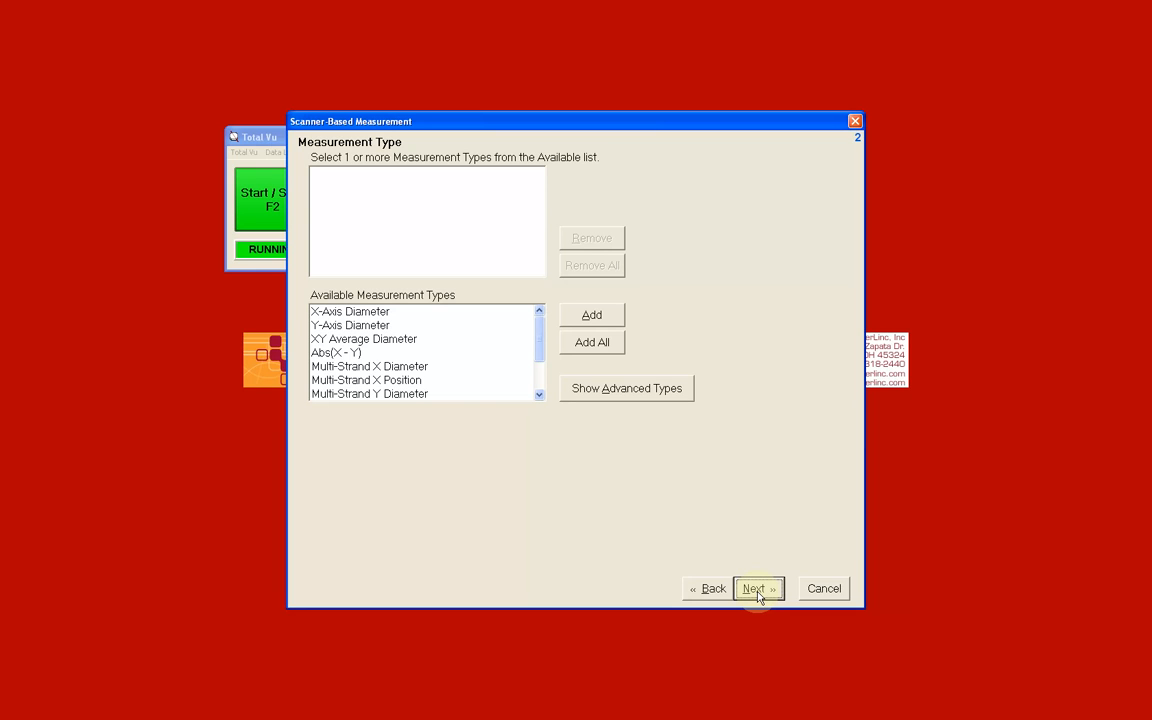
Step: Check the advanced measurement types, hide them again, and add XY Average Diameter as the measurement type
left_click(661, 397)
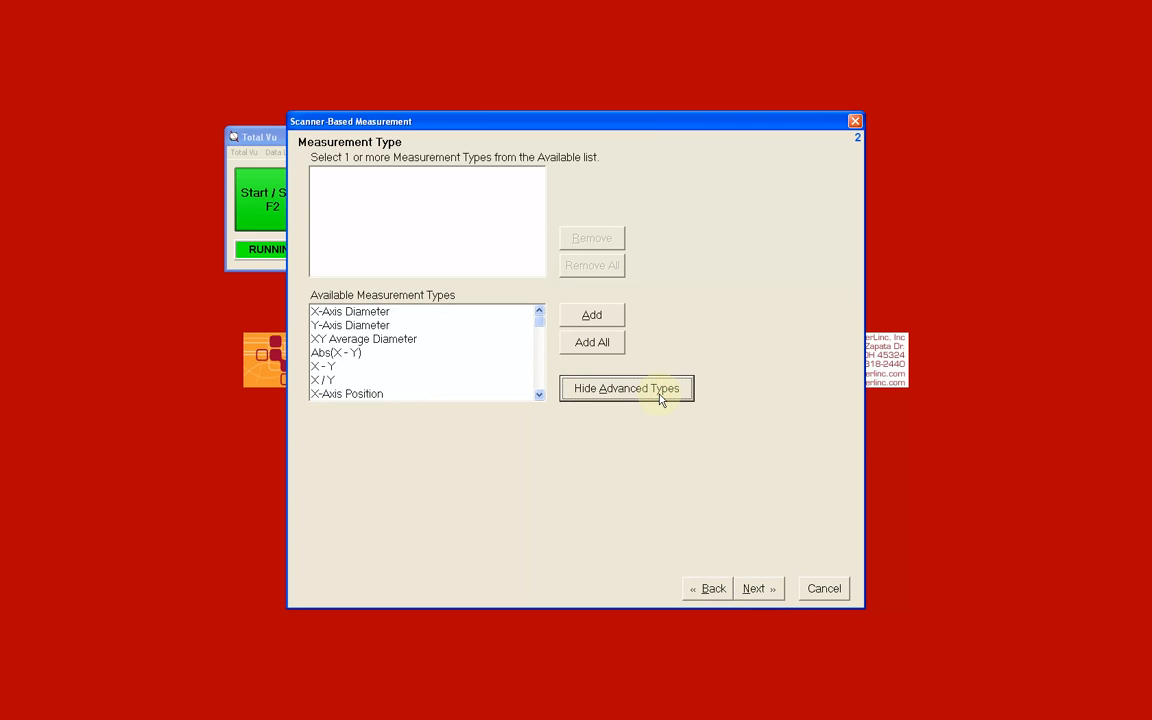
left_click(661, 398)
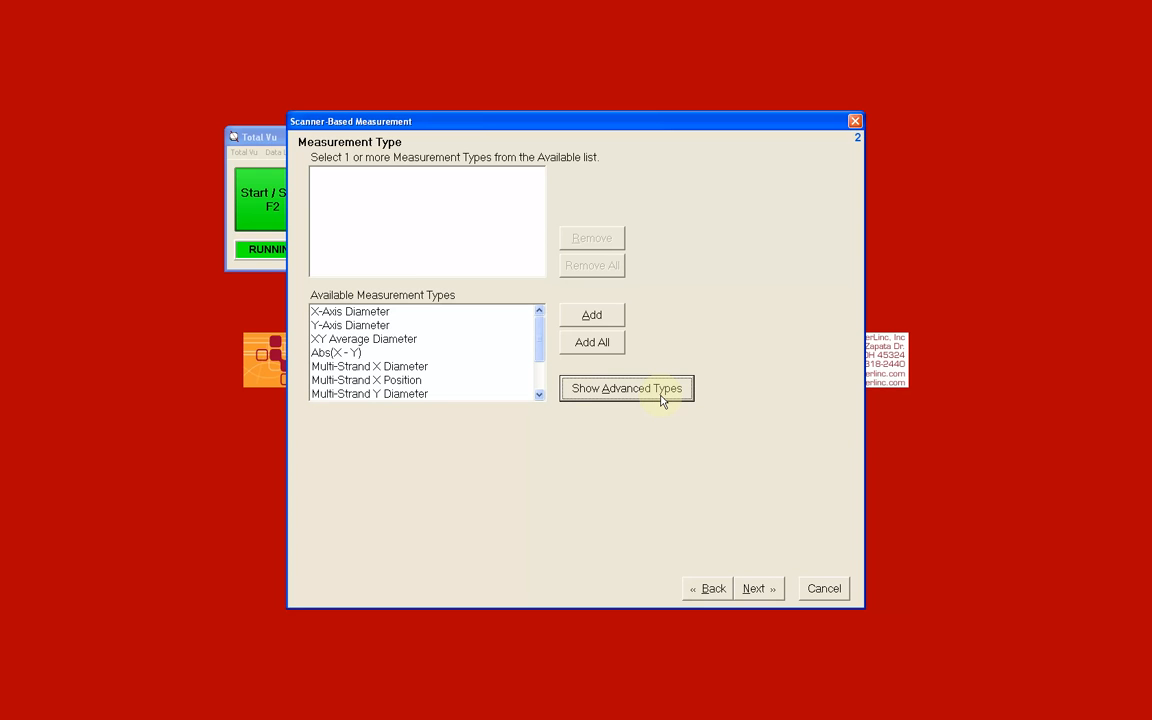
left_click(478, 339)
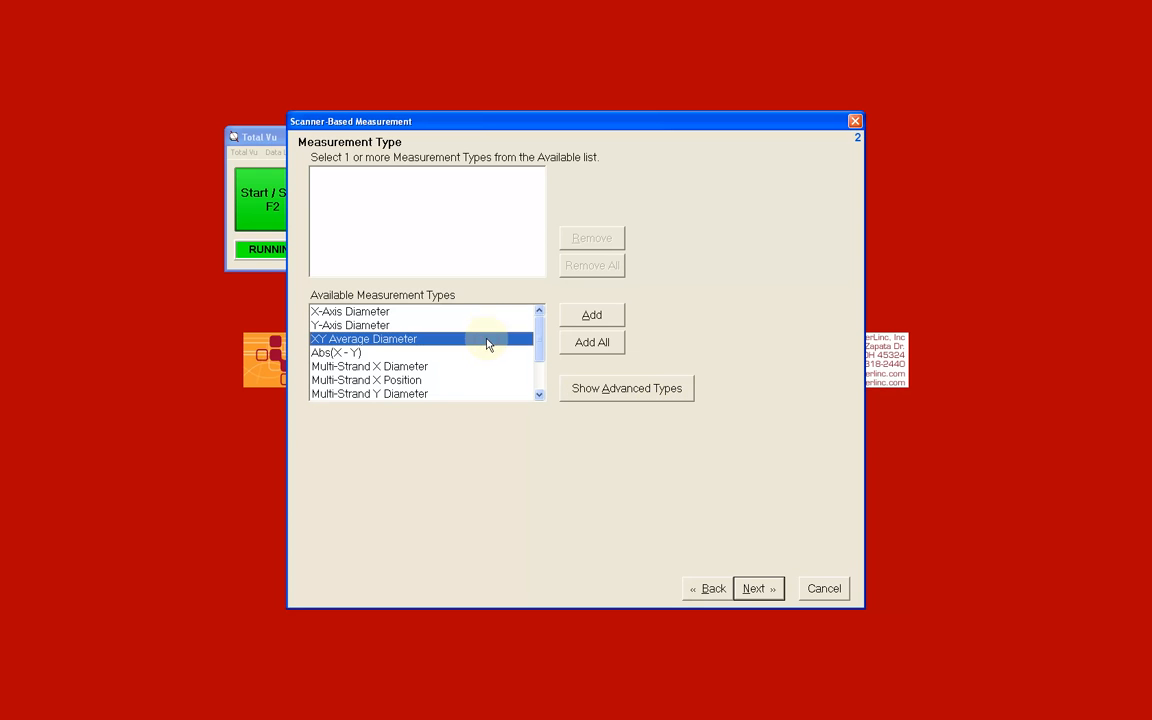
left_click(585, 317)
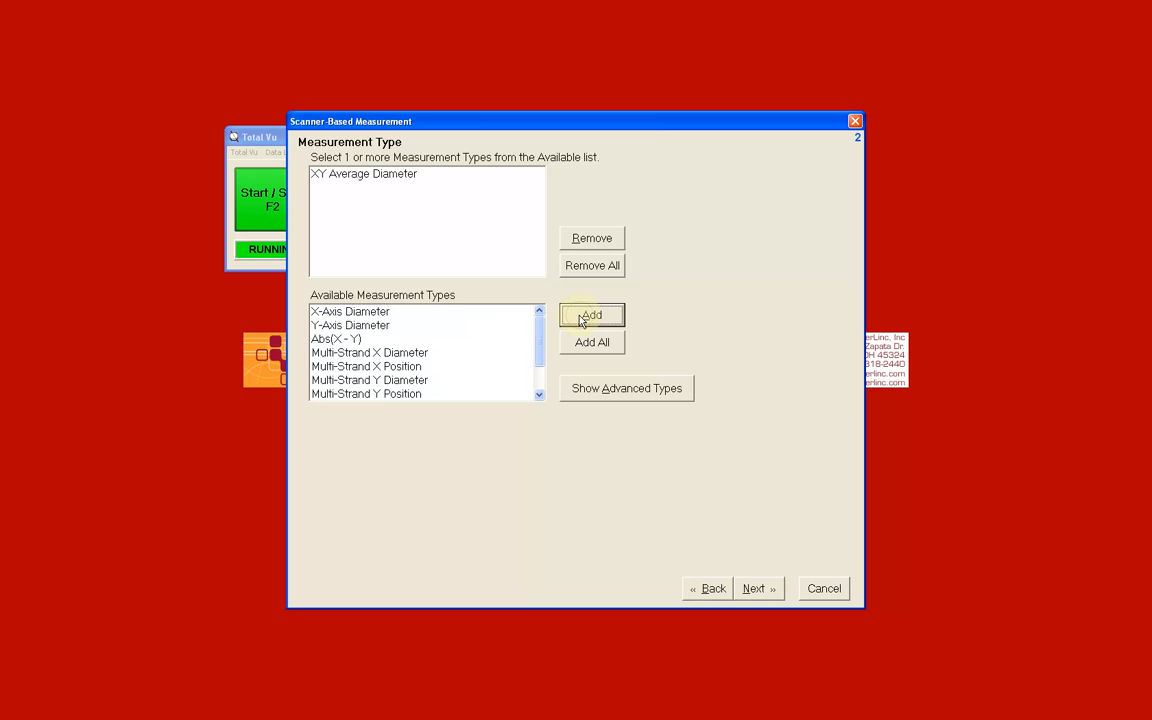
left_click(754, 590)
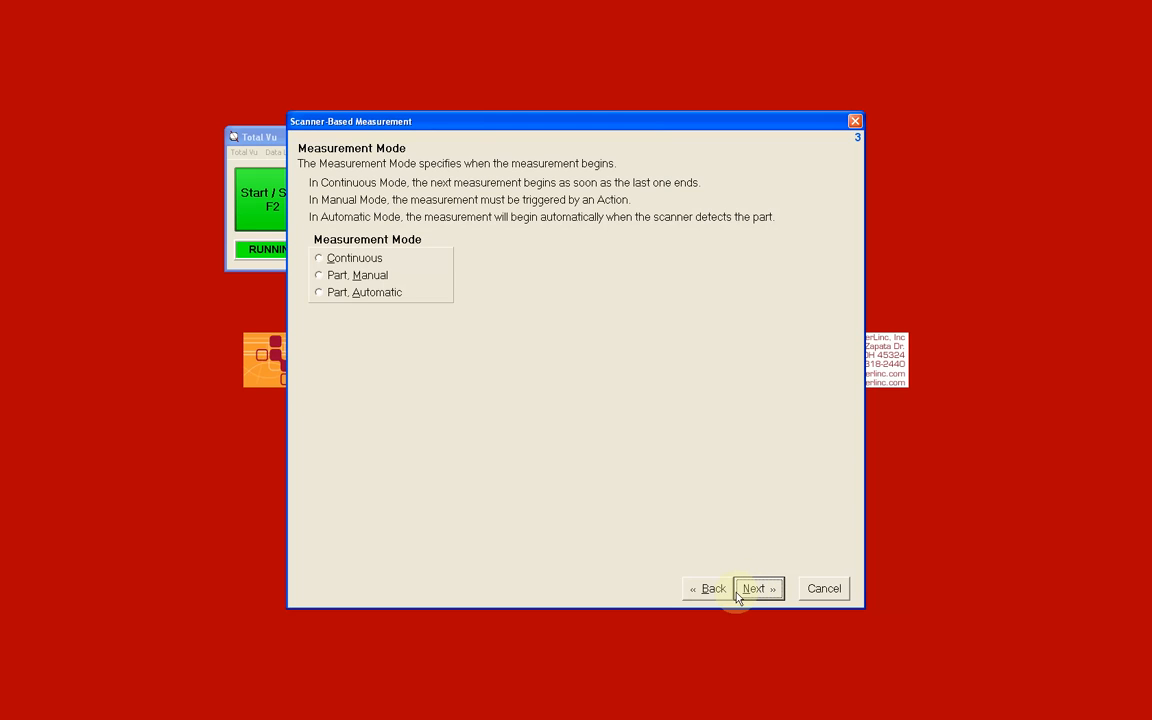
Step: Try the Continuous and Part, Automatic measurement modes, and settle on Part, Manual
left_click(318, 259)
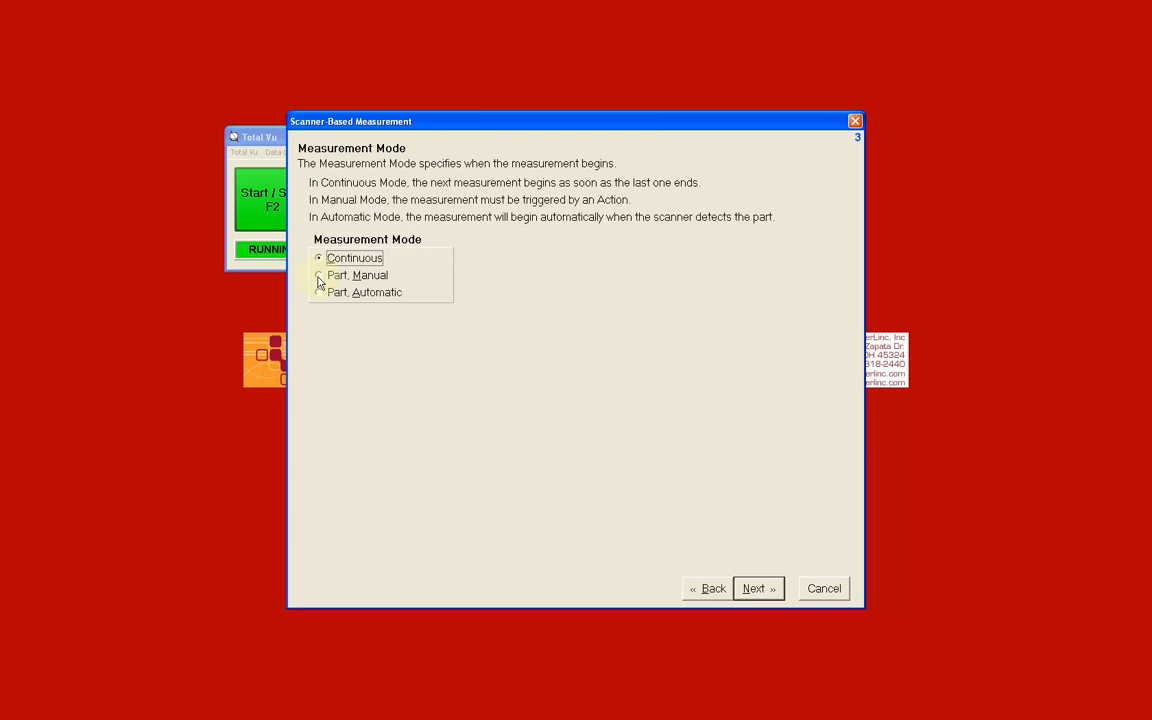
left_click(319, 276)
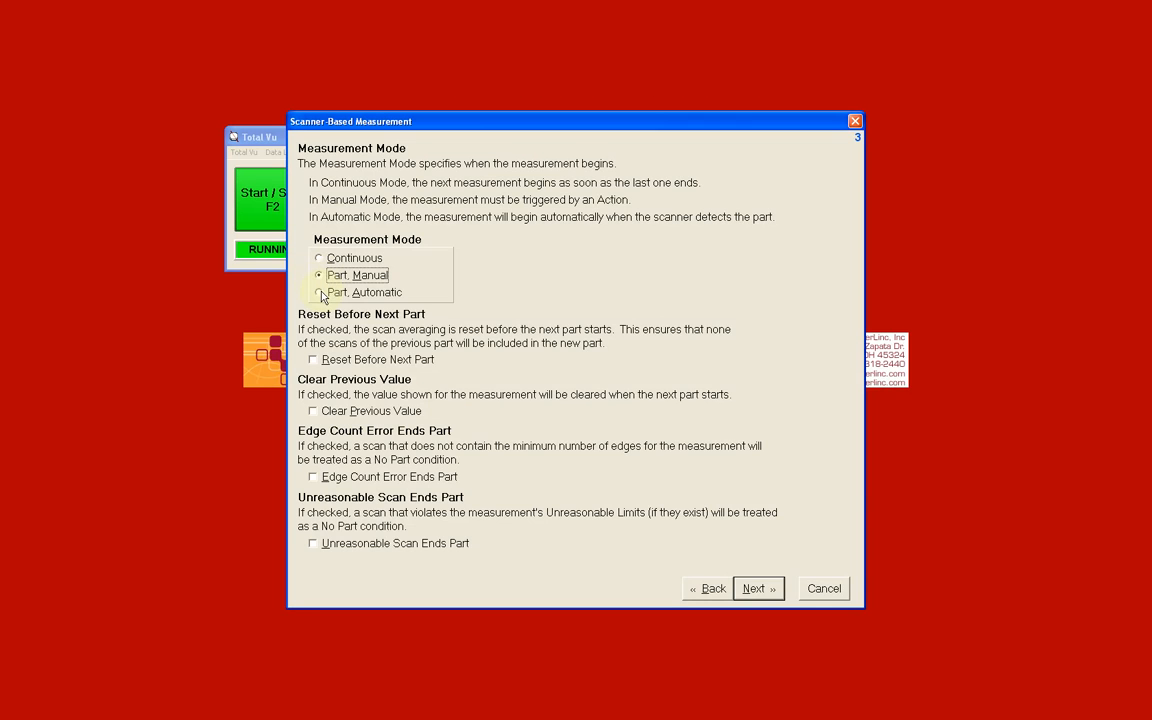
left_click(319, 294)
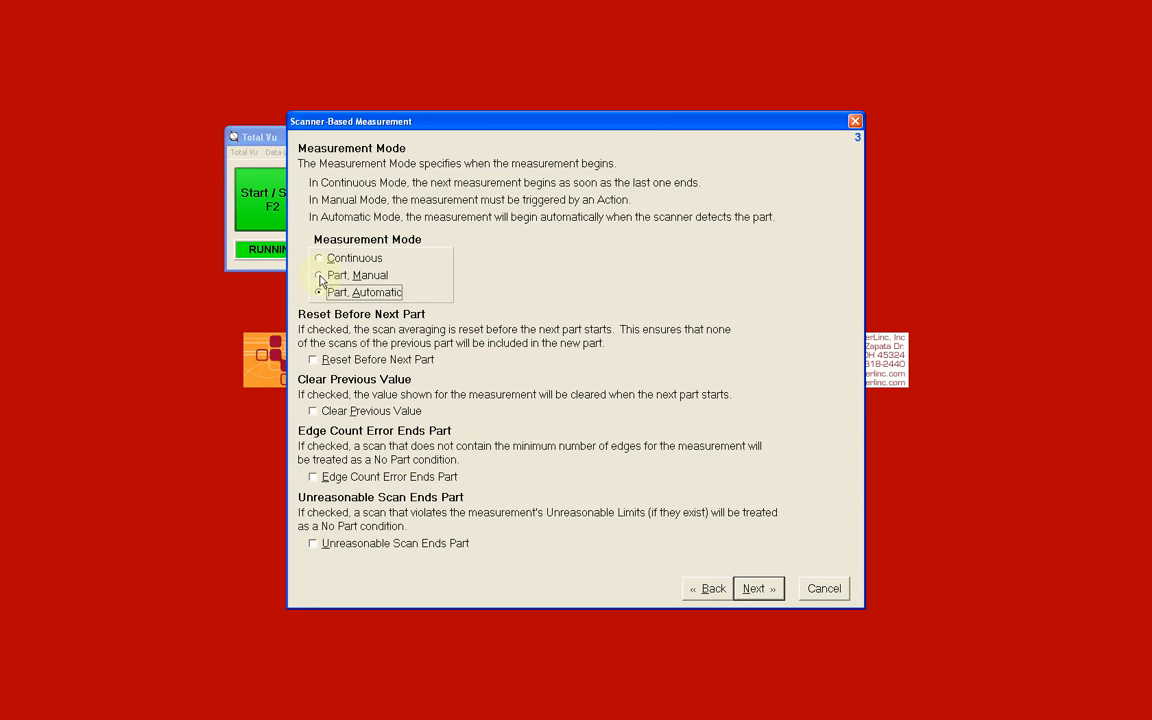
left_click(320, 276)
left_click(752, 590)
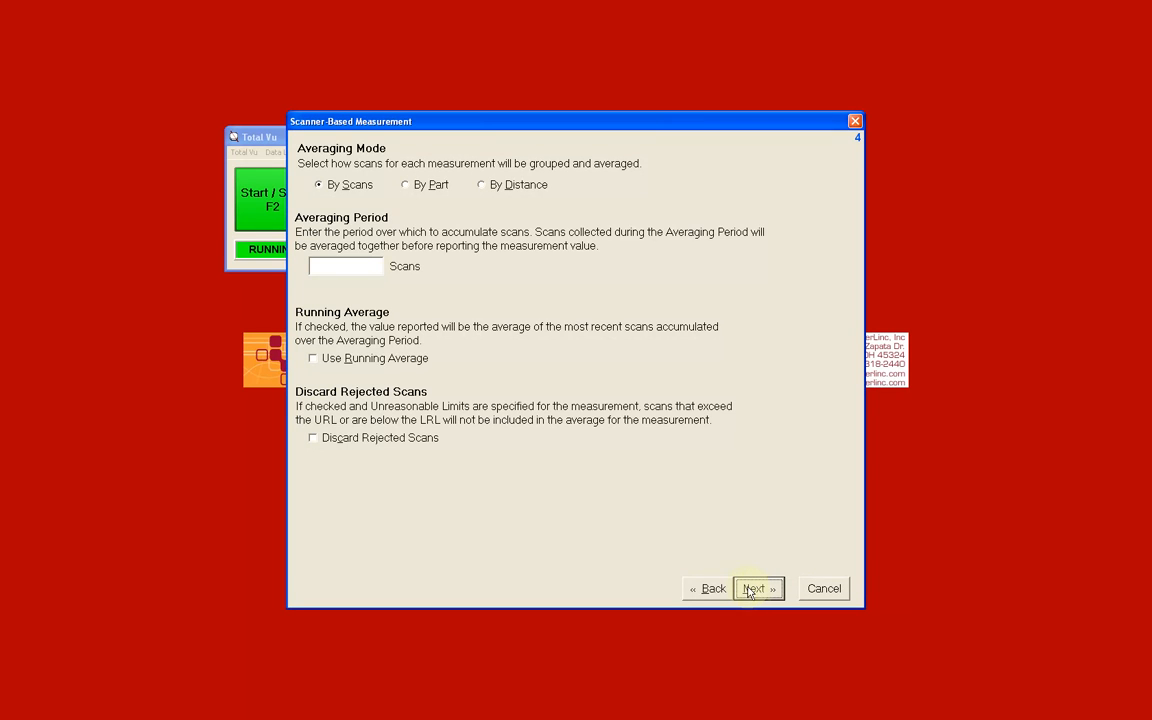
Step: Keep the averaging mode at By Scans and set the averaging period to 48 scans
left_click(378, 266)
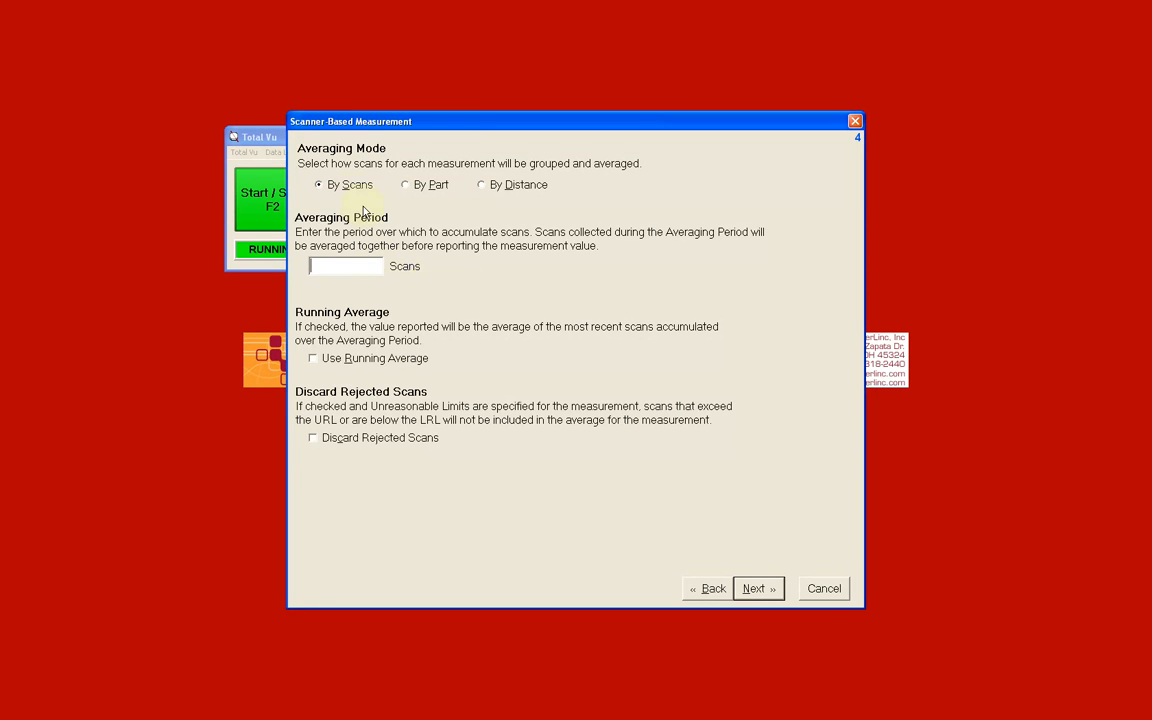
left_click(320, 188)
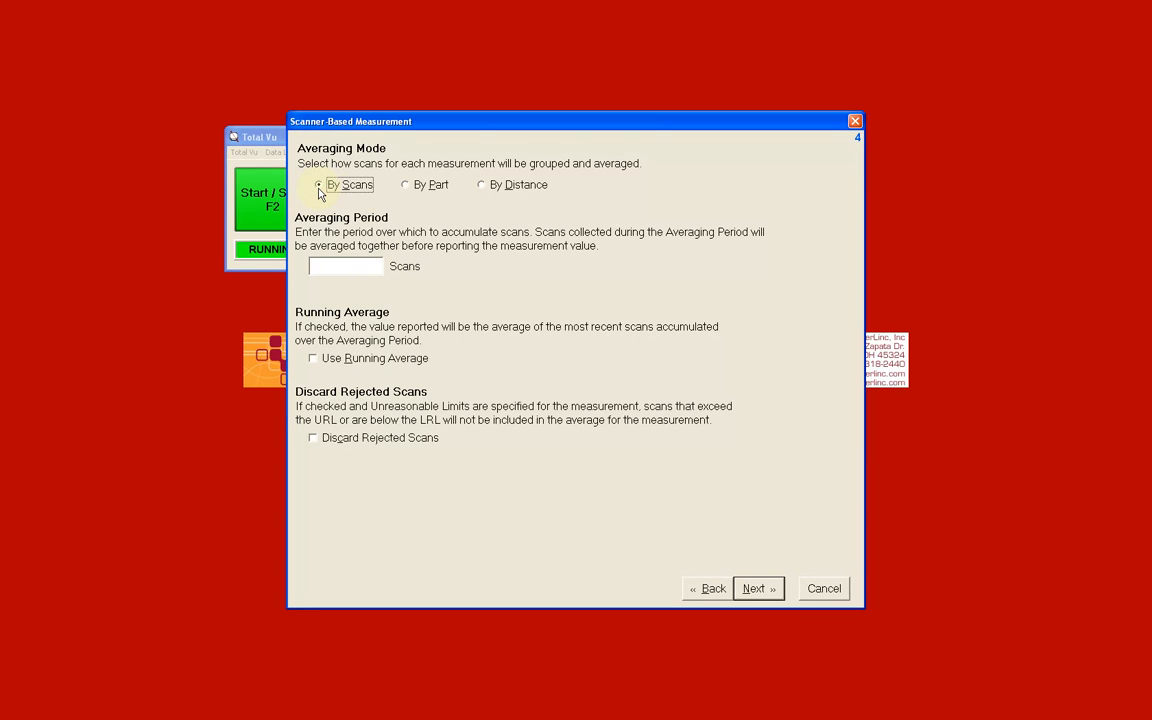
left_click(329, 272)
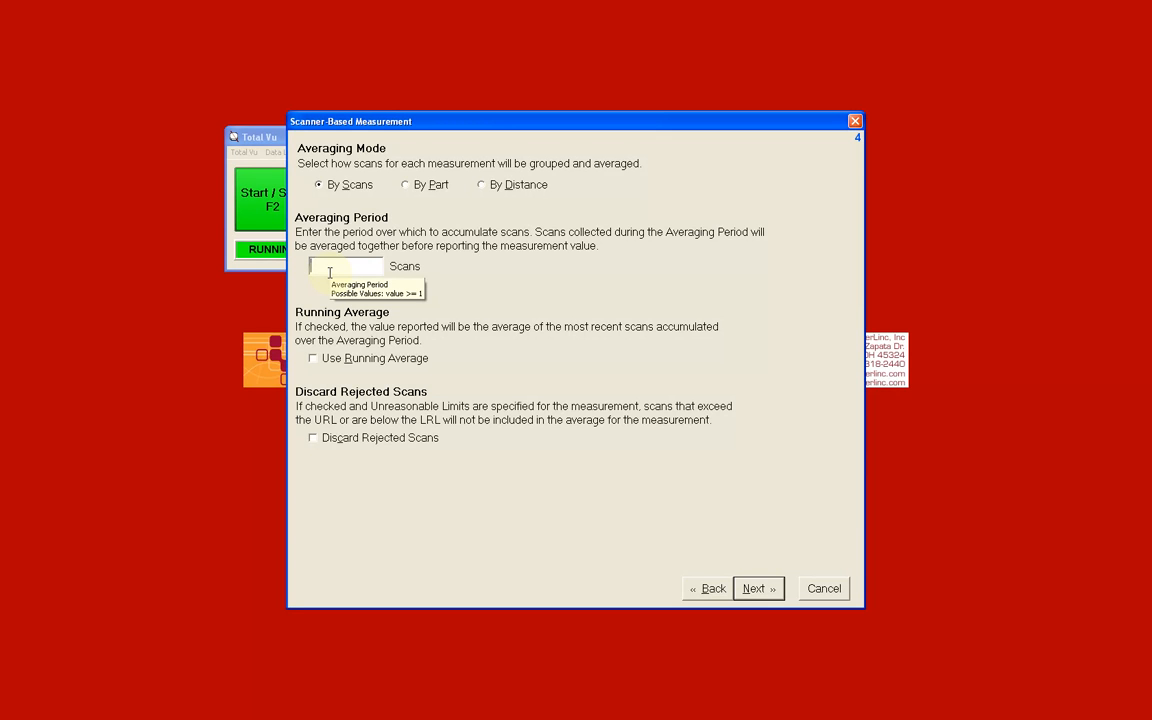
type("48")
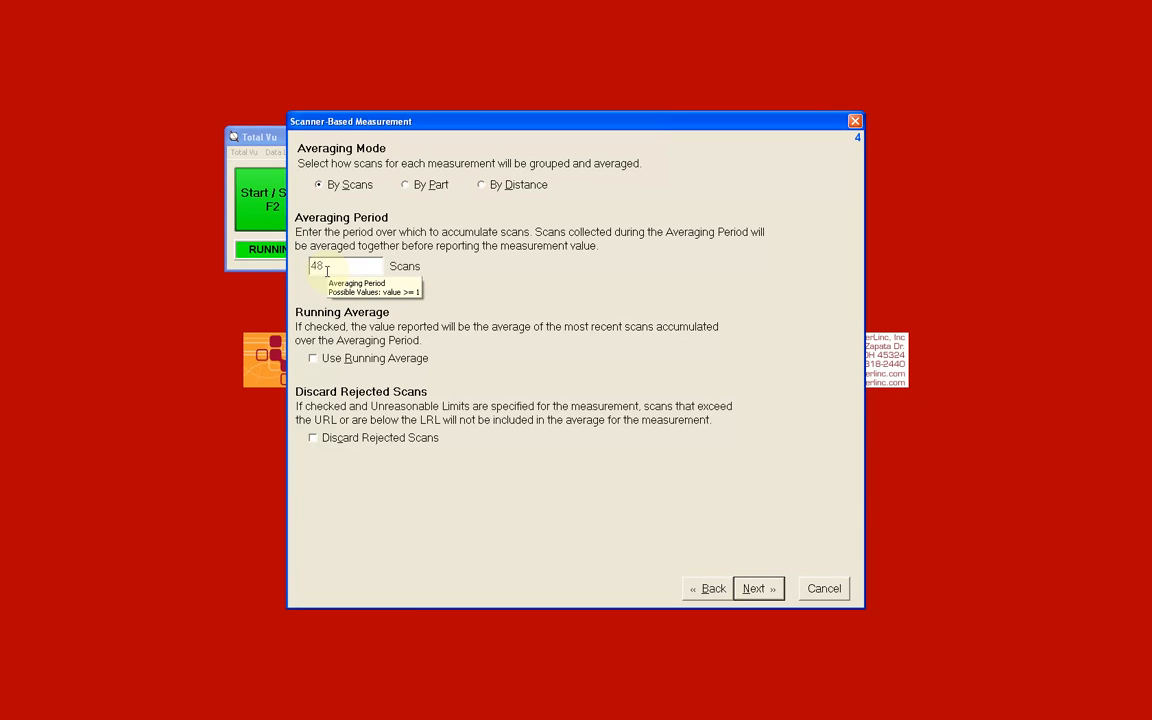
Step: Preview the By Distance and By Part averaging modes, including the fixed scan count option, and return to By Scans
left_click(483, 186)
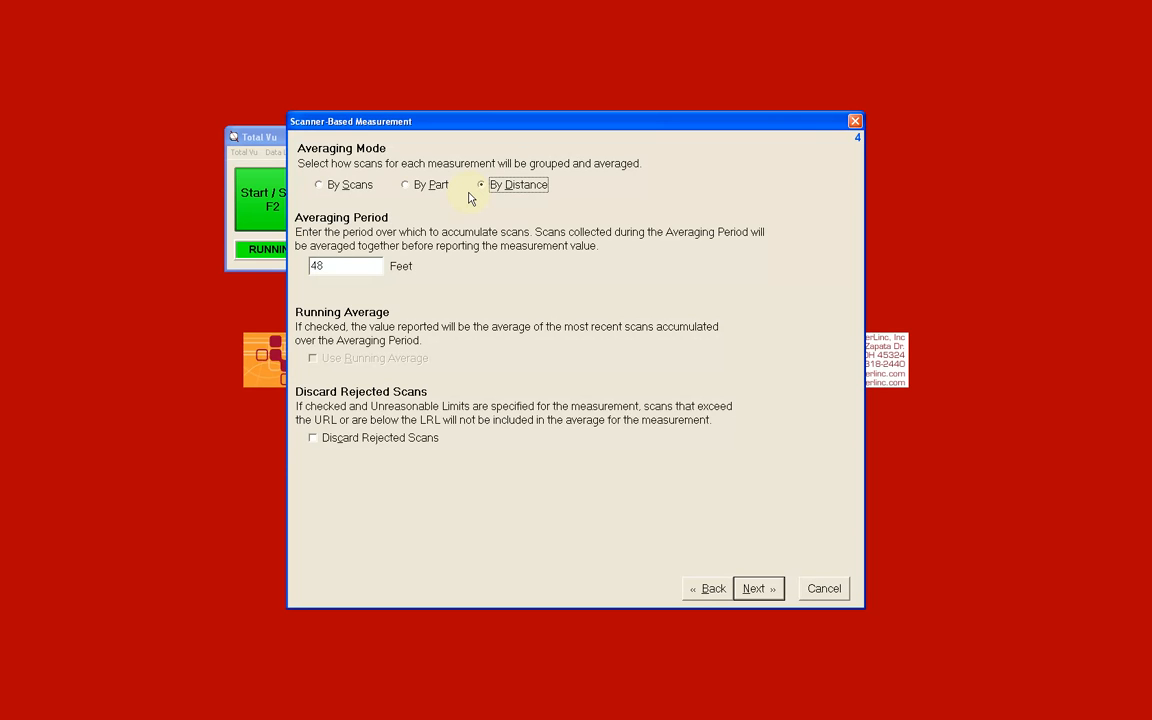
left_click(407, 187)
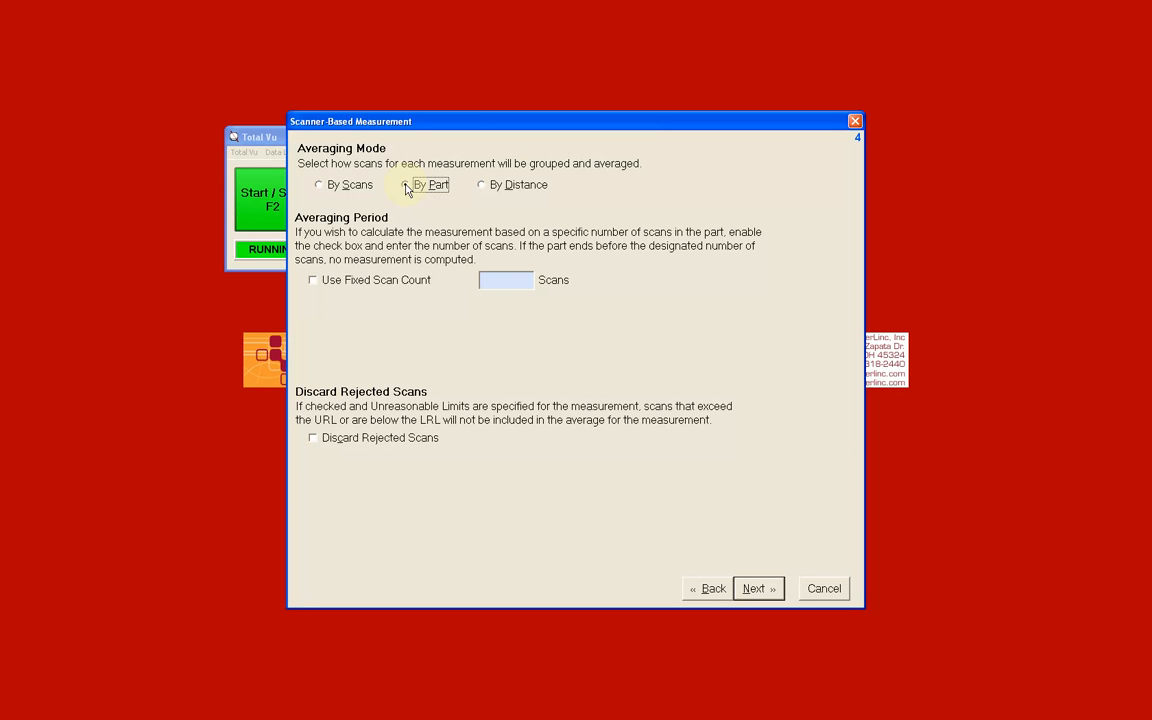
left_click(313, 281)
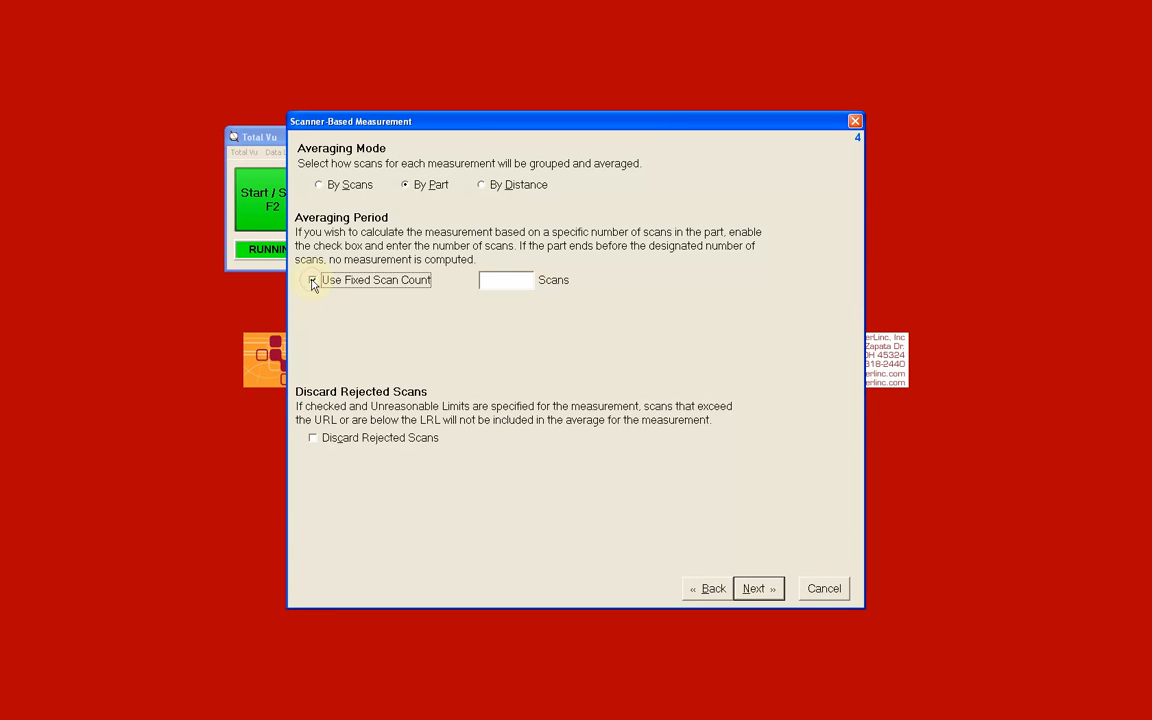
left_click(515, 280)
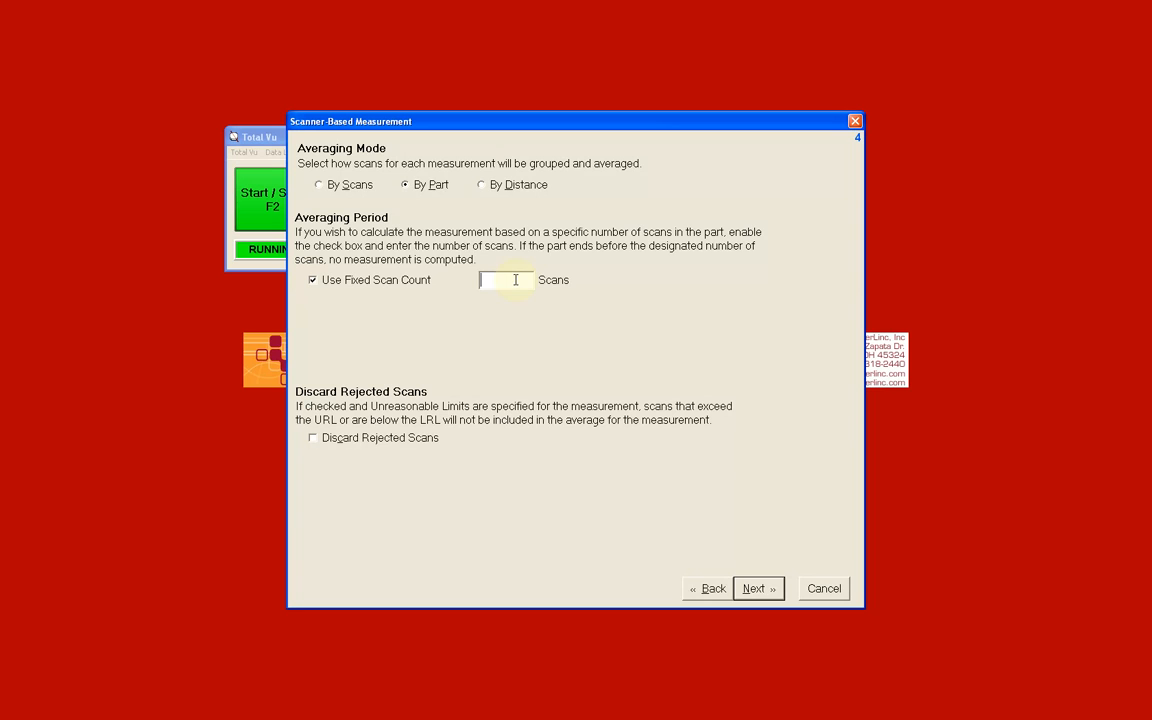
left_click(319, 186)
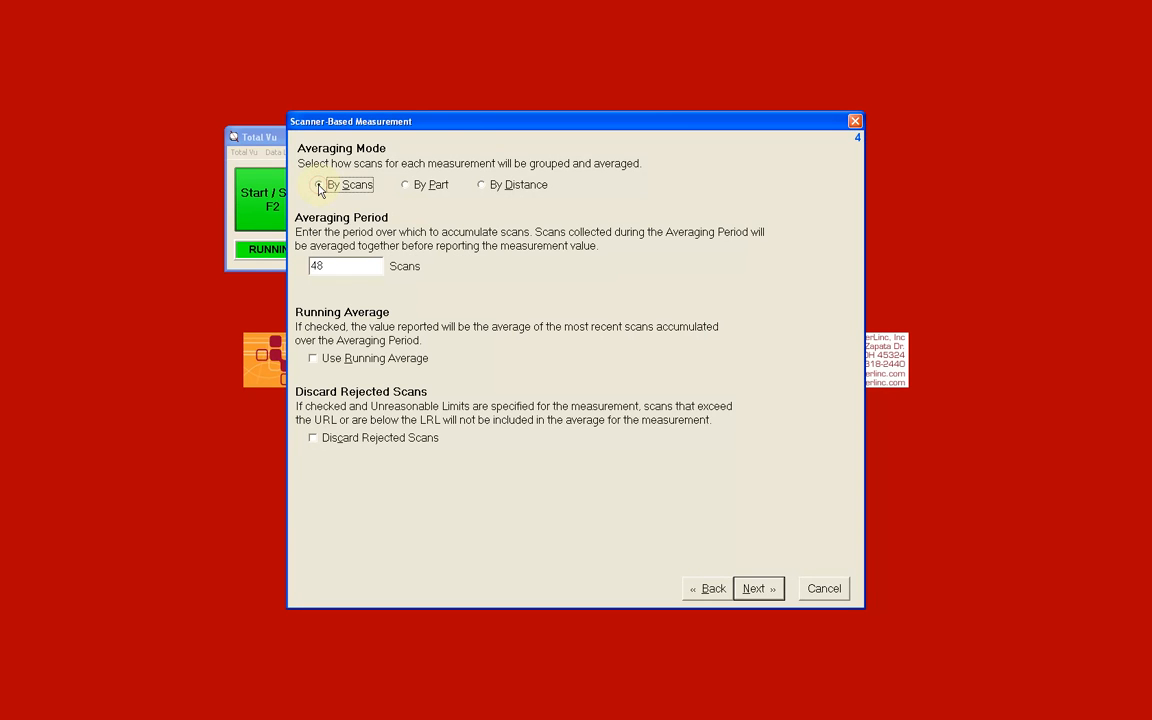
left_click(341, 265)
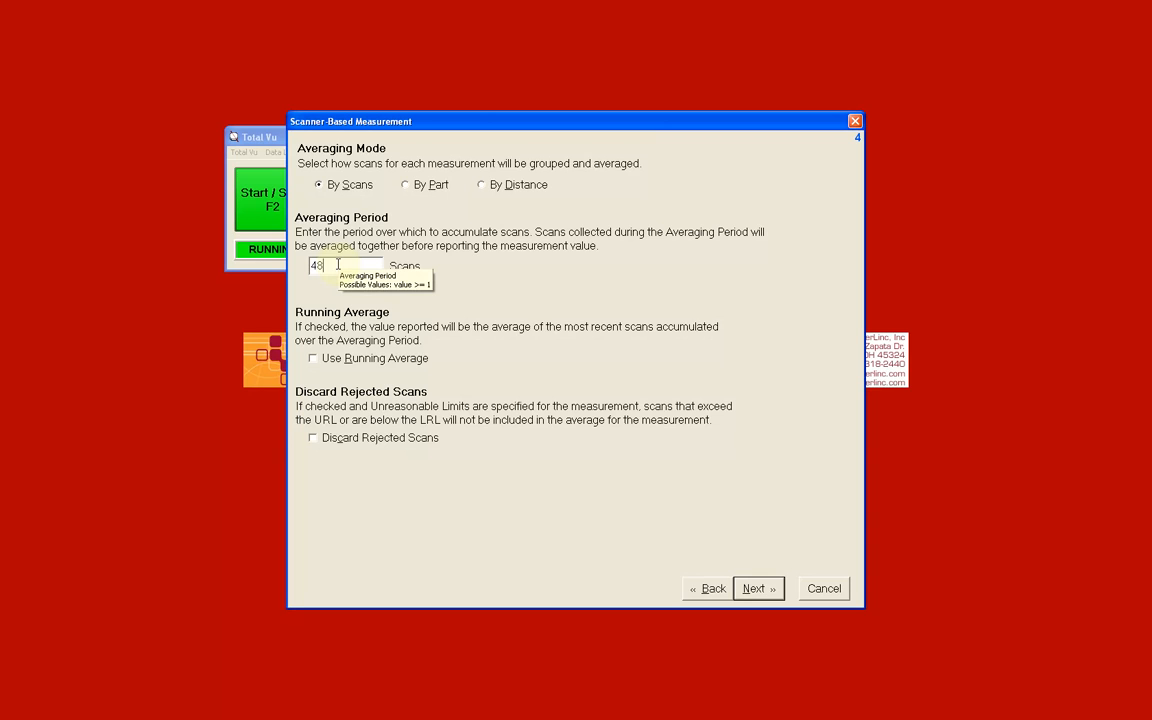
Step: Leave Use Running Average and Discard Rejected Scans disabled, and accept 0 ignored scans before and after an action
left_click(313, 360)
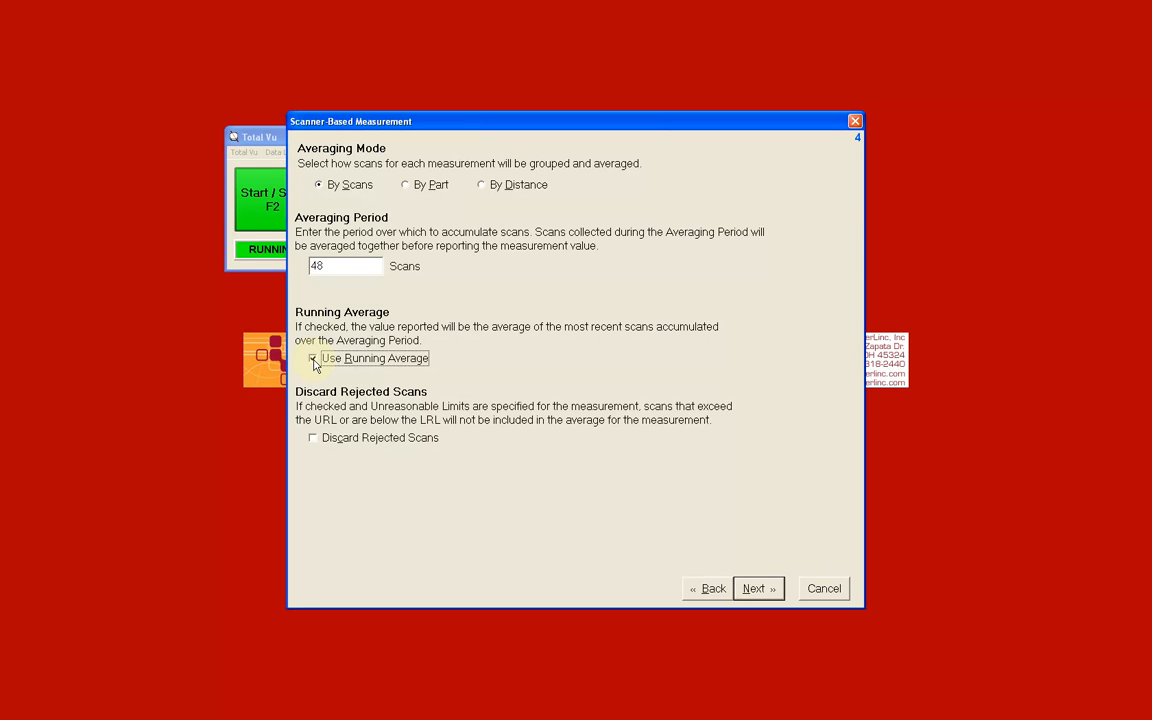
left_click(313, 440)
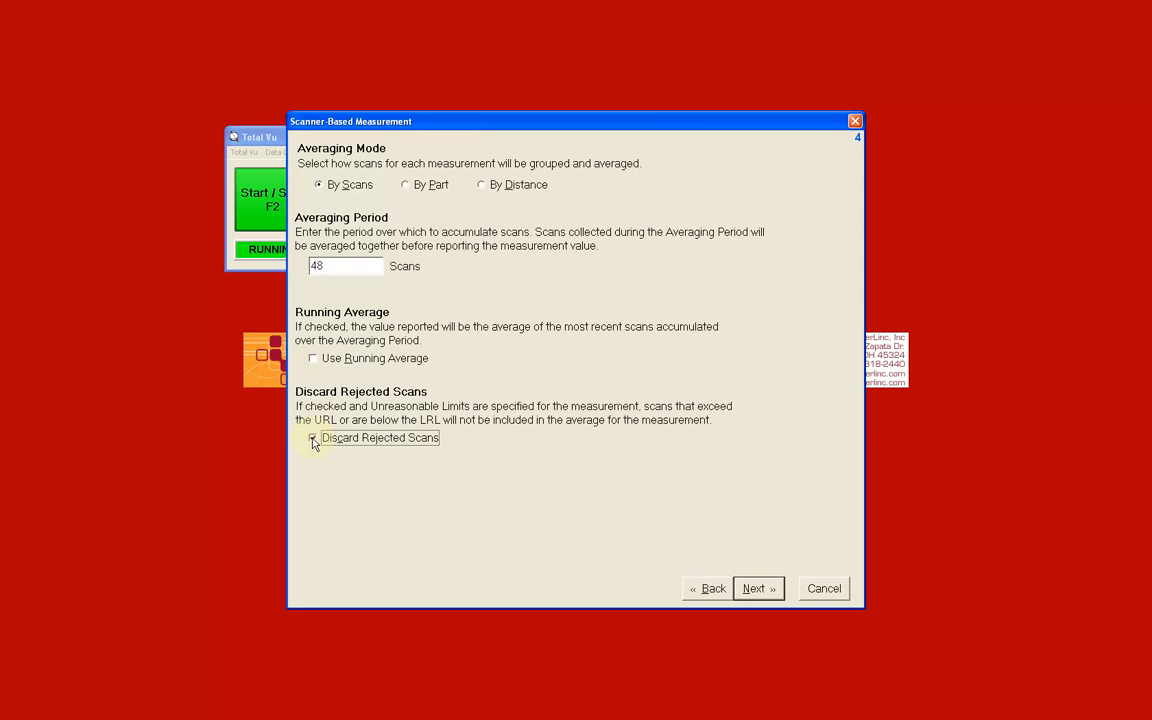
left_click(313, 440)
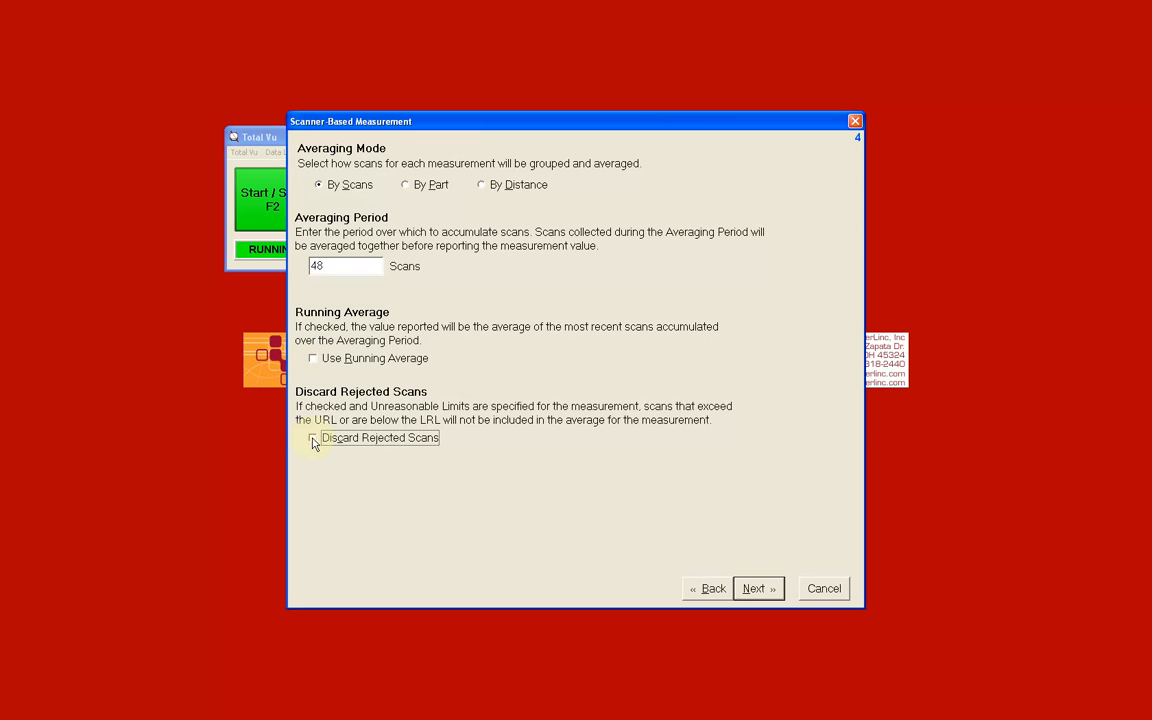
left_click(757, 590)
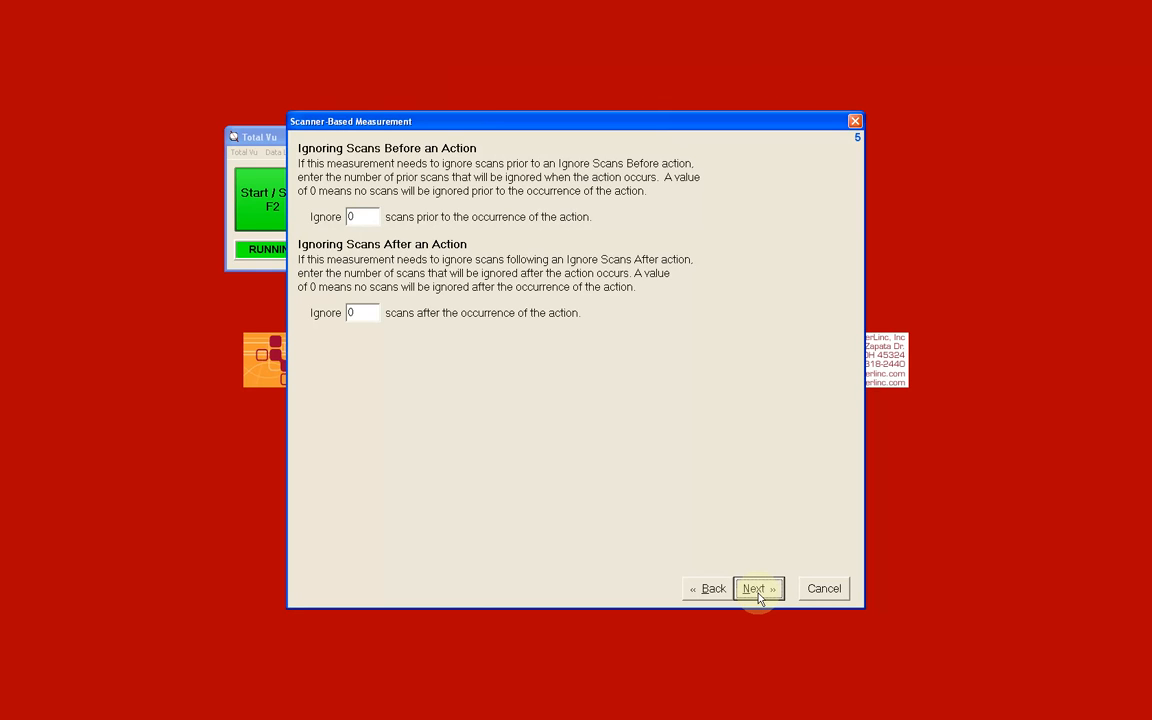
left_click(758, 590)
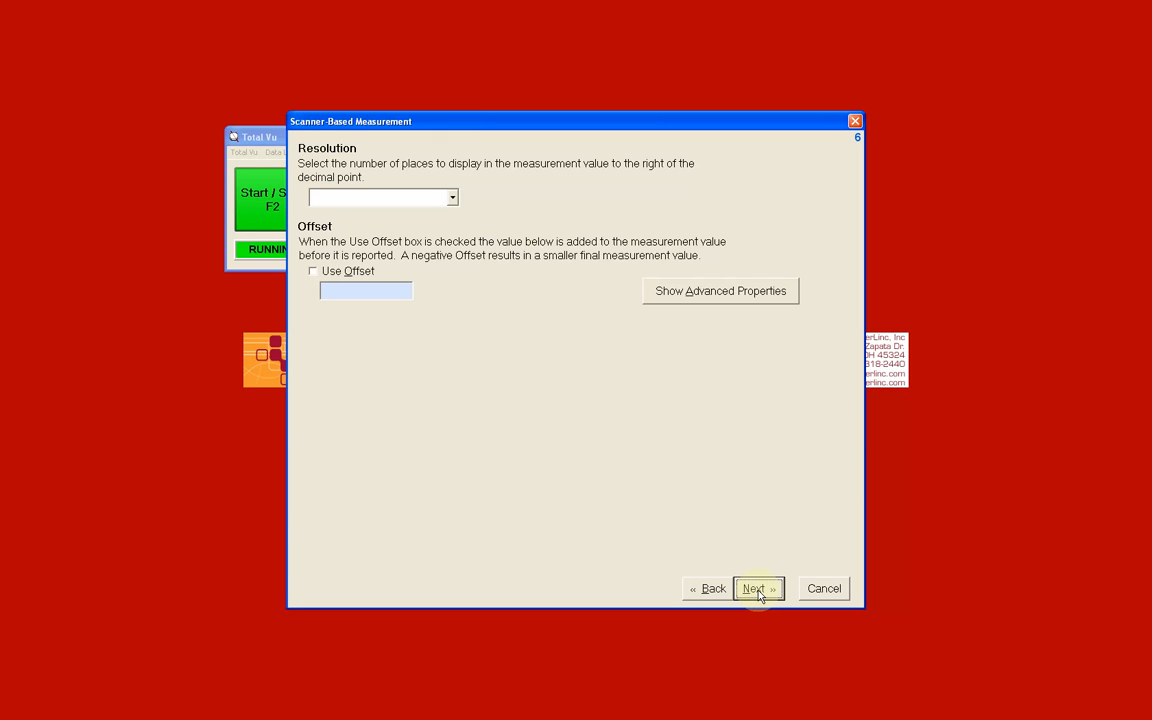
Step: Set the measurement resolution to 6 decimal places, and try the Use Offset option before leaving it disabled
left_click(452, 197)
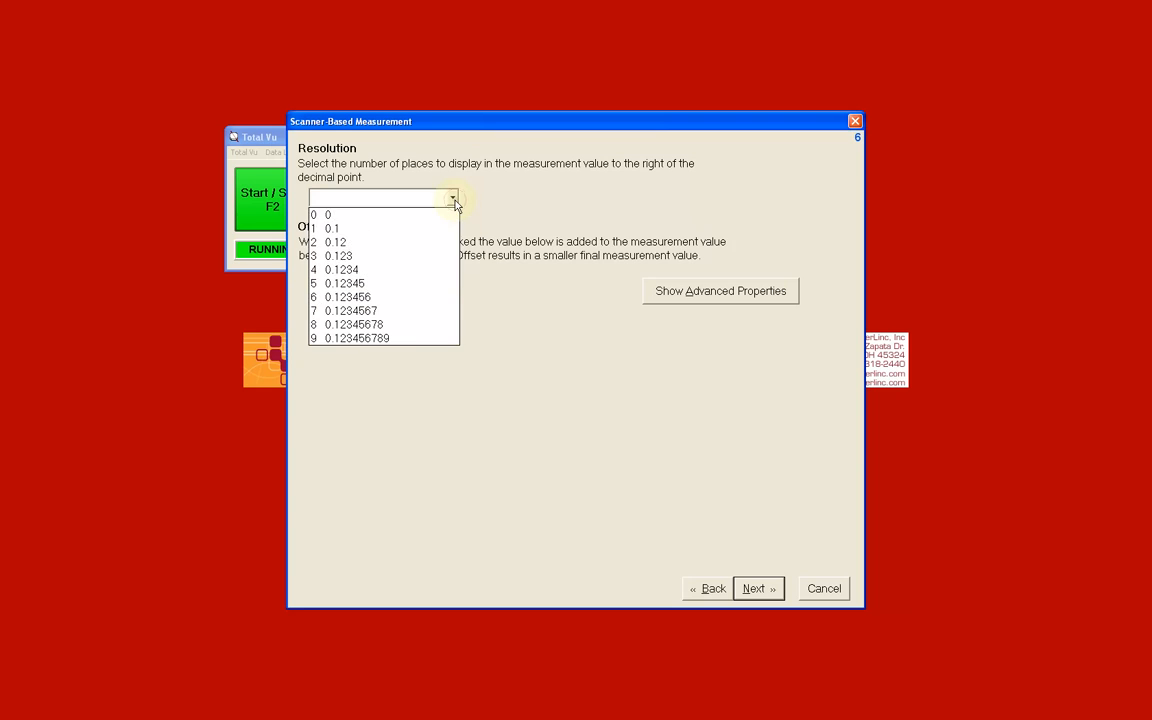
left_click(448, 297)
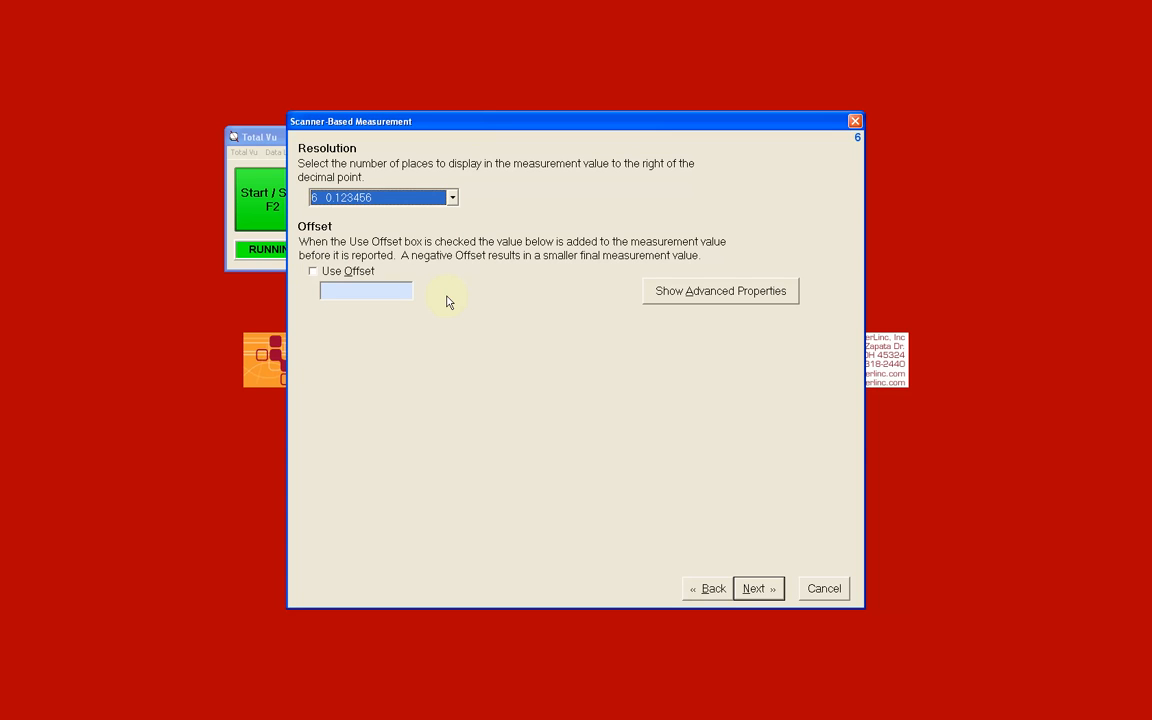
left_click(313, 272)
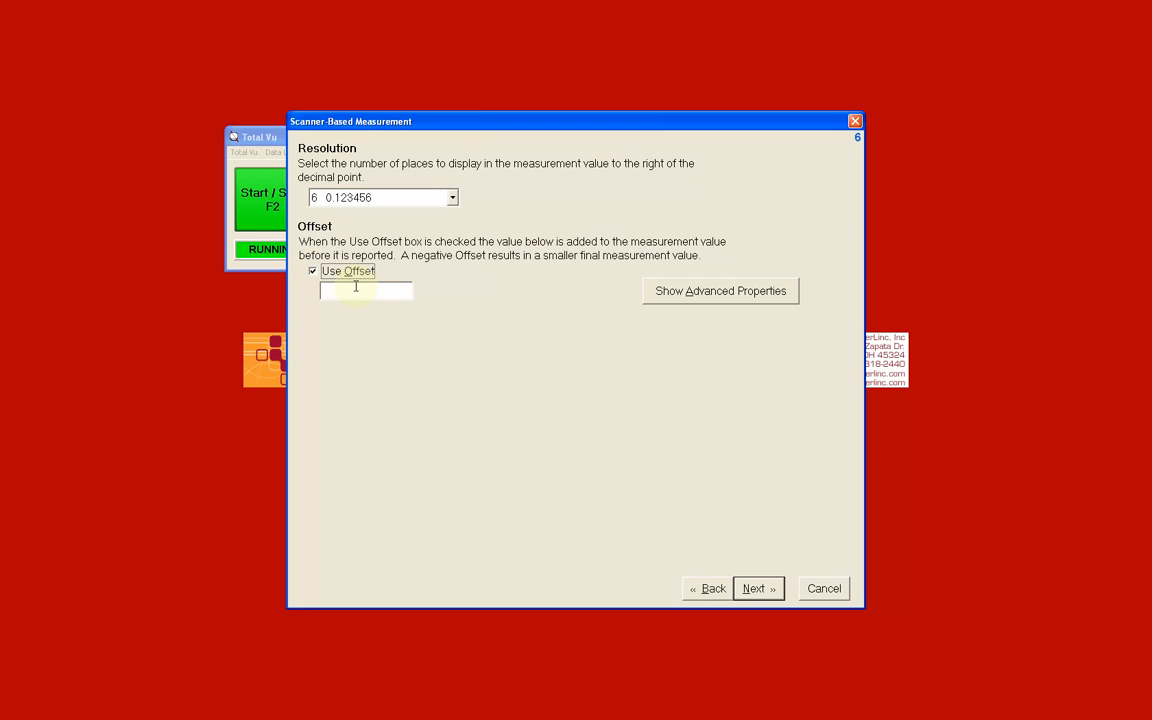
left_click(356, 290)
left_click(313, 272)
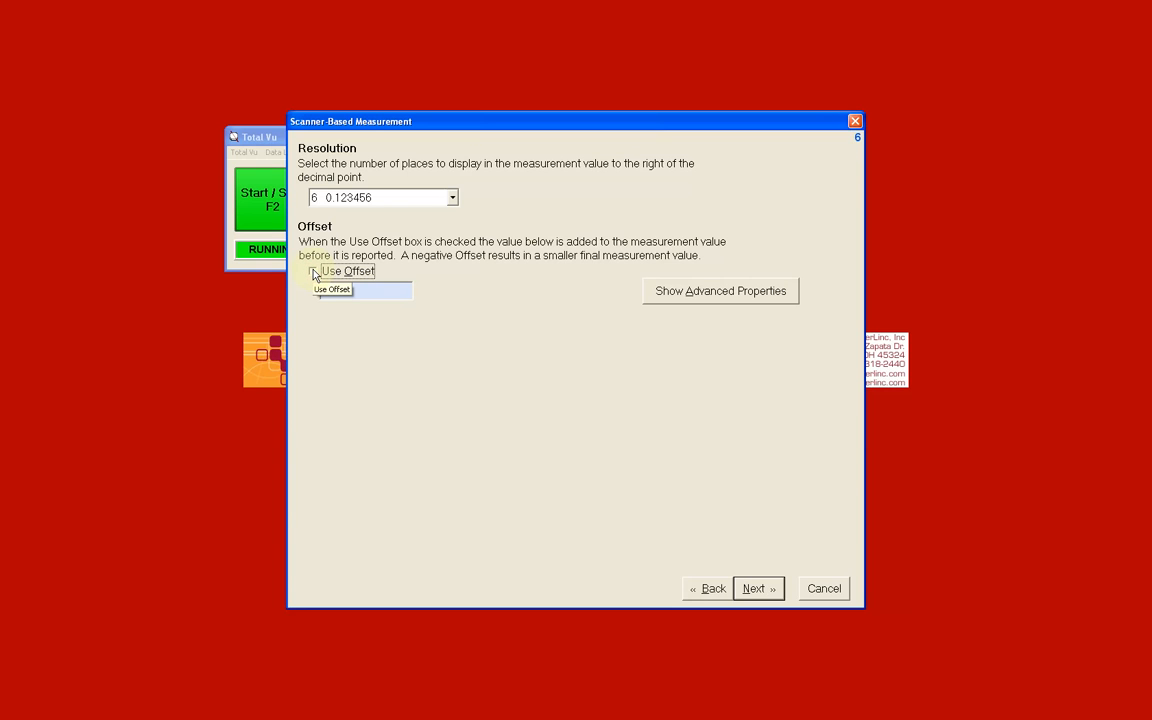
Step: Review the advanced calibration and indexing properties, hide them again, and accept the resolution and offset settings
left_click(687, 293)
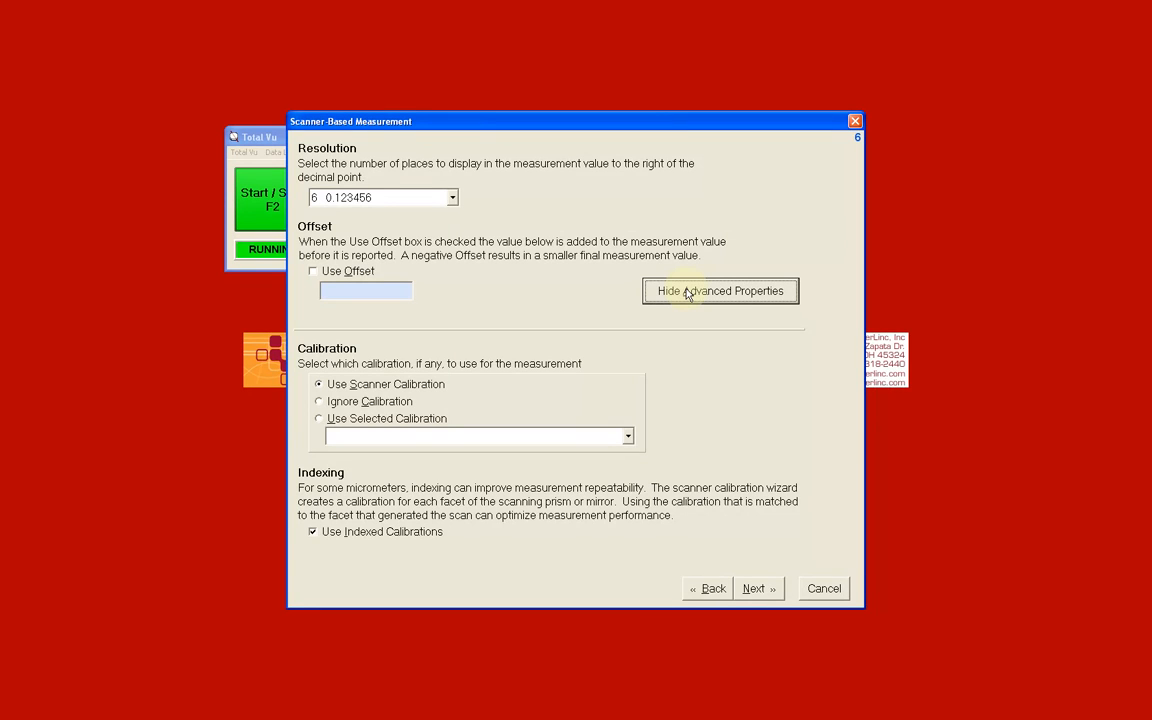
left_click(687, 292)
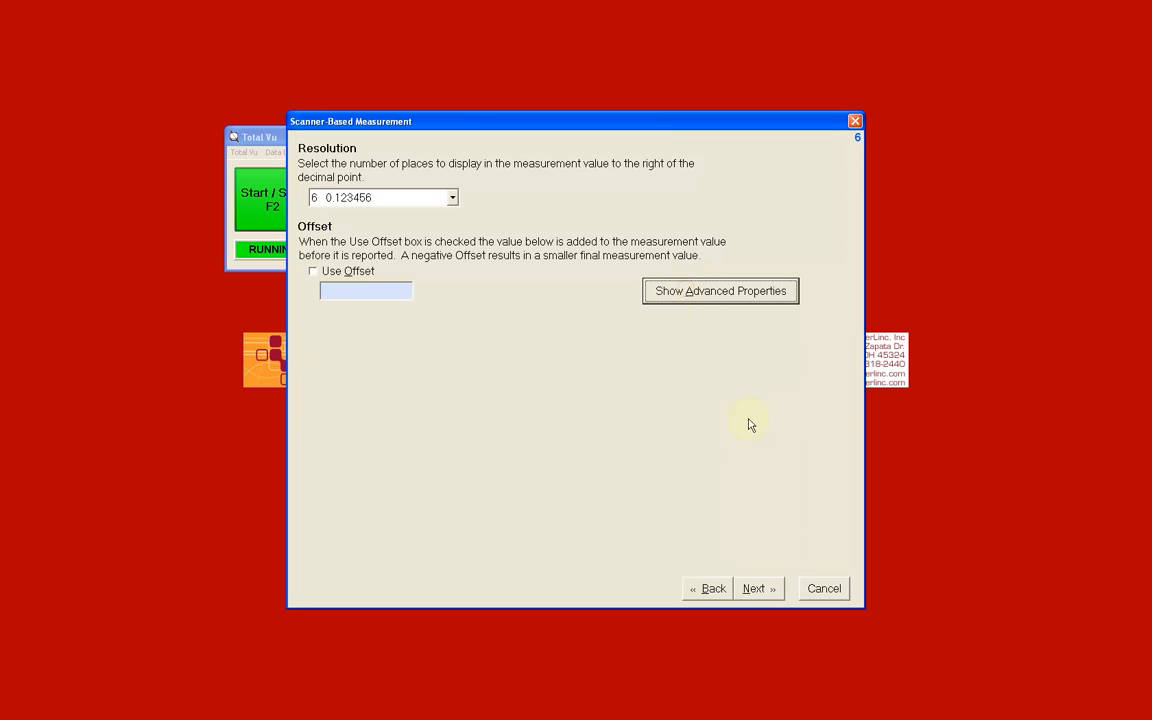
left_click(757, 589)
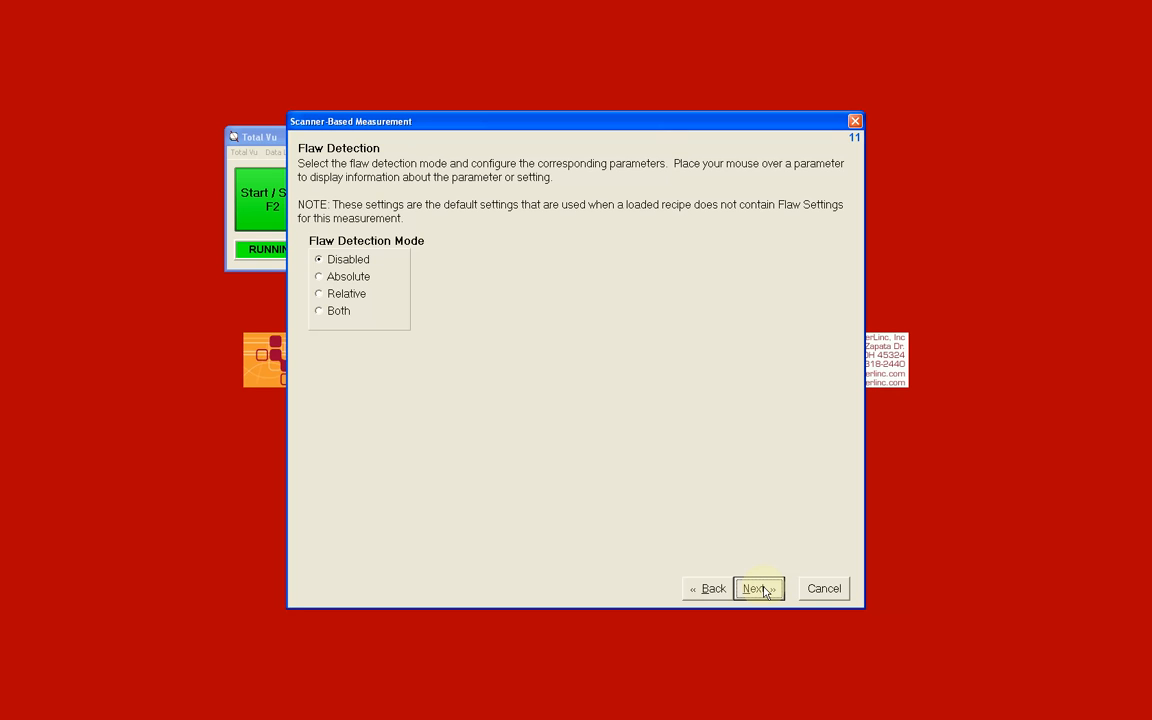
Step: Keep flaw detection disabled and assign the Standard SPC sampling plan to the measurement
left_click(758, 589)
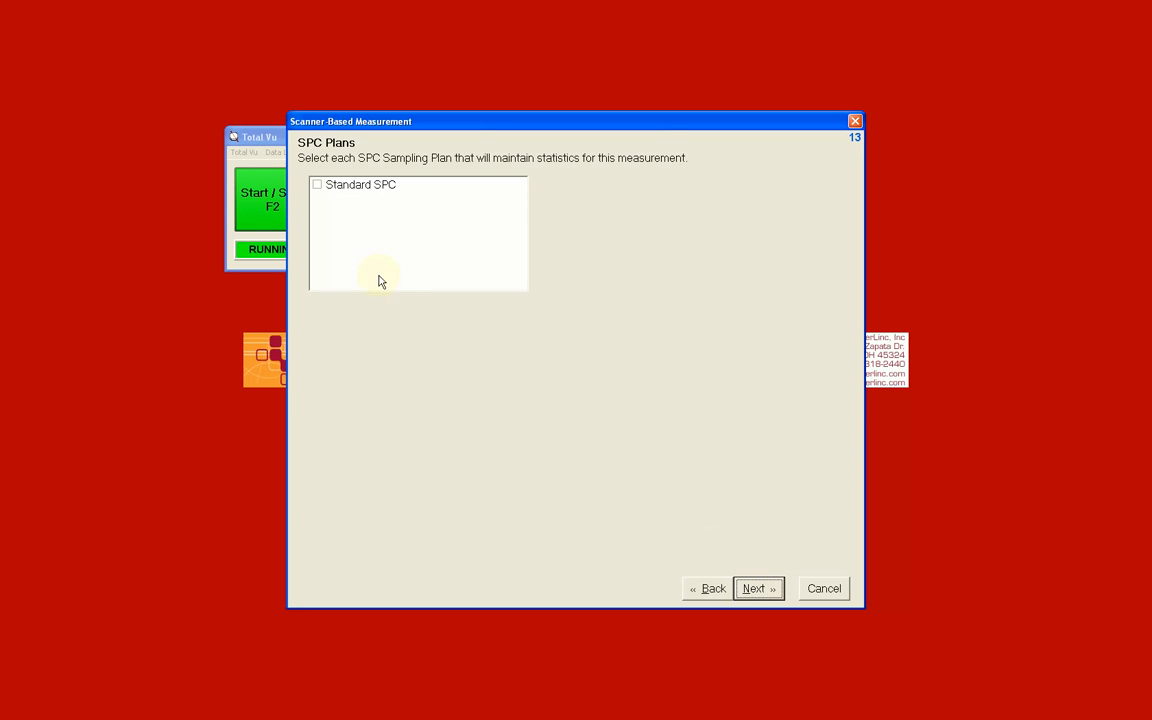
left_click(317, 186)
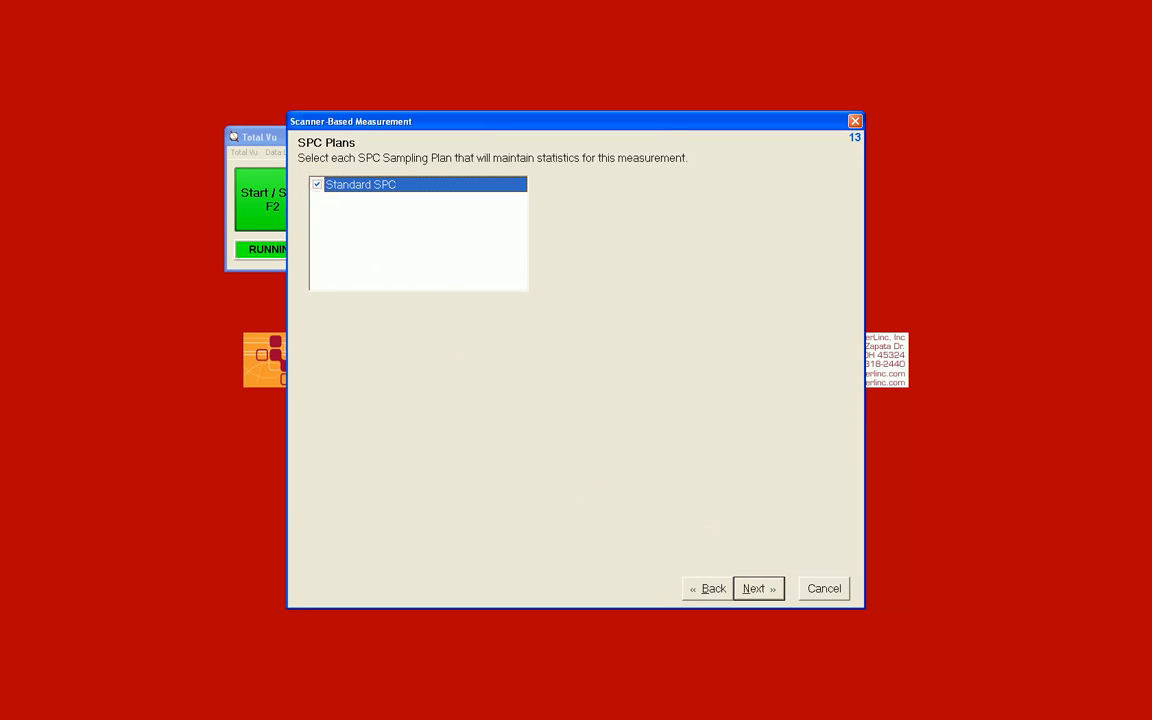
left_click(758, 589)
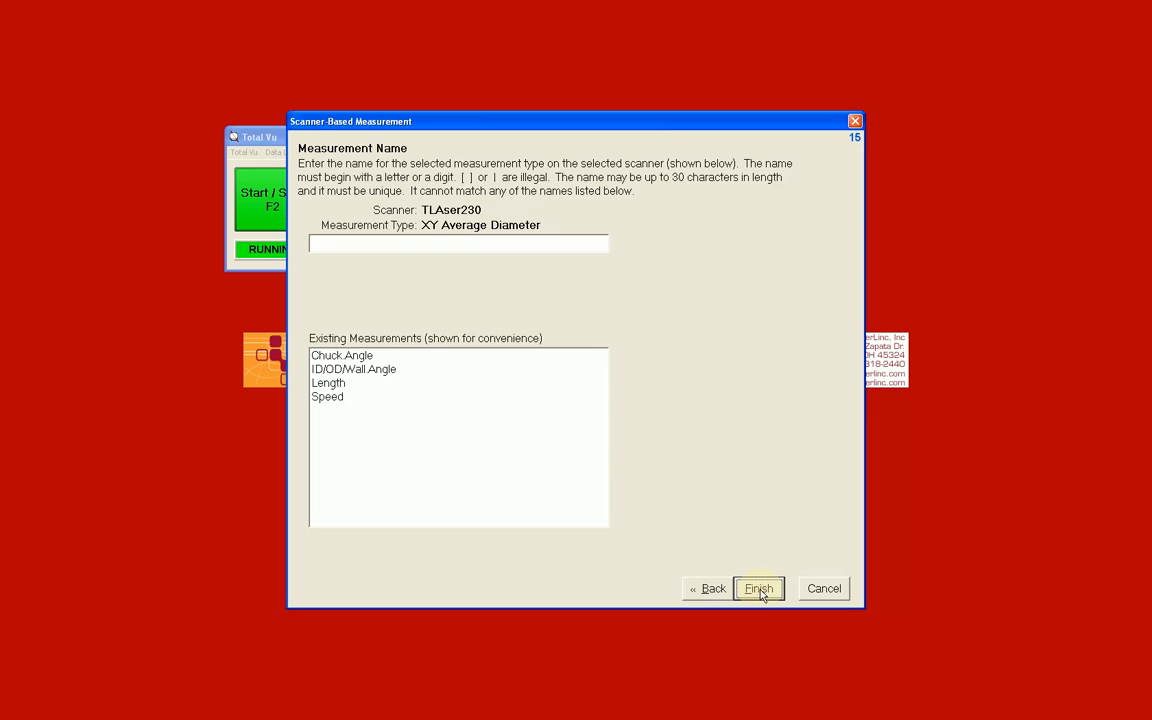
left_click(535, 243)
type("2")
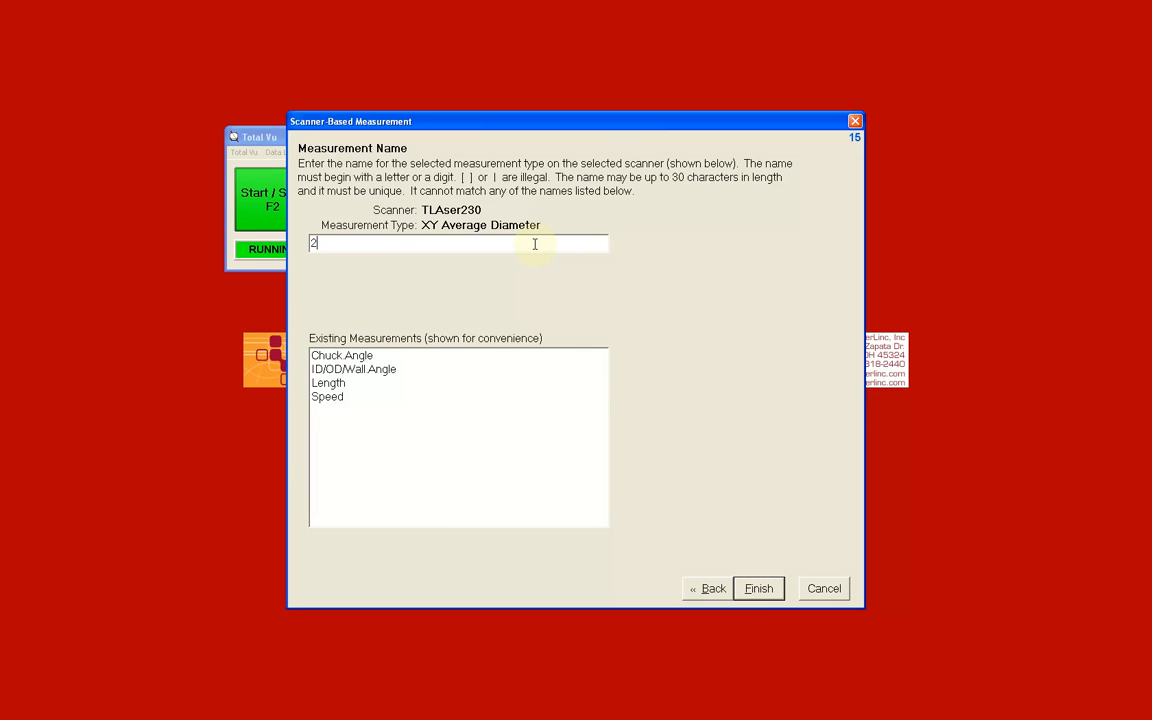
type("30 Ave Discreet")
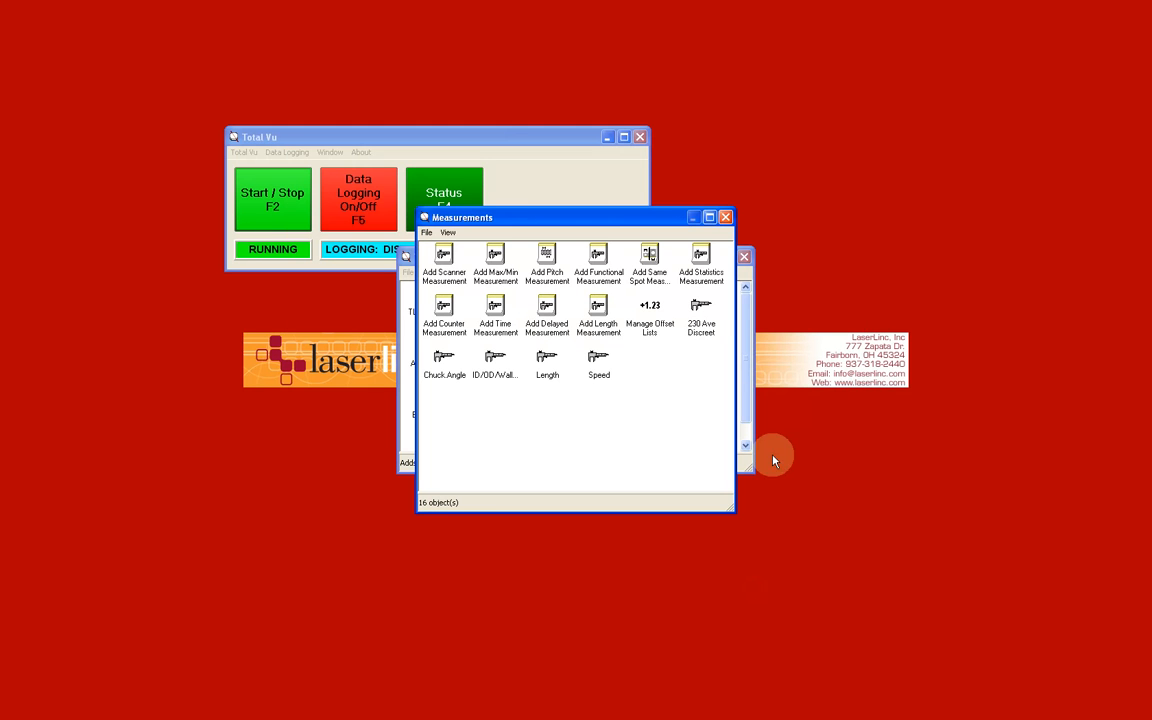
left_click(727, 218)
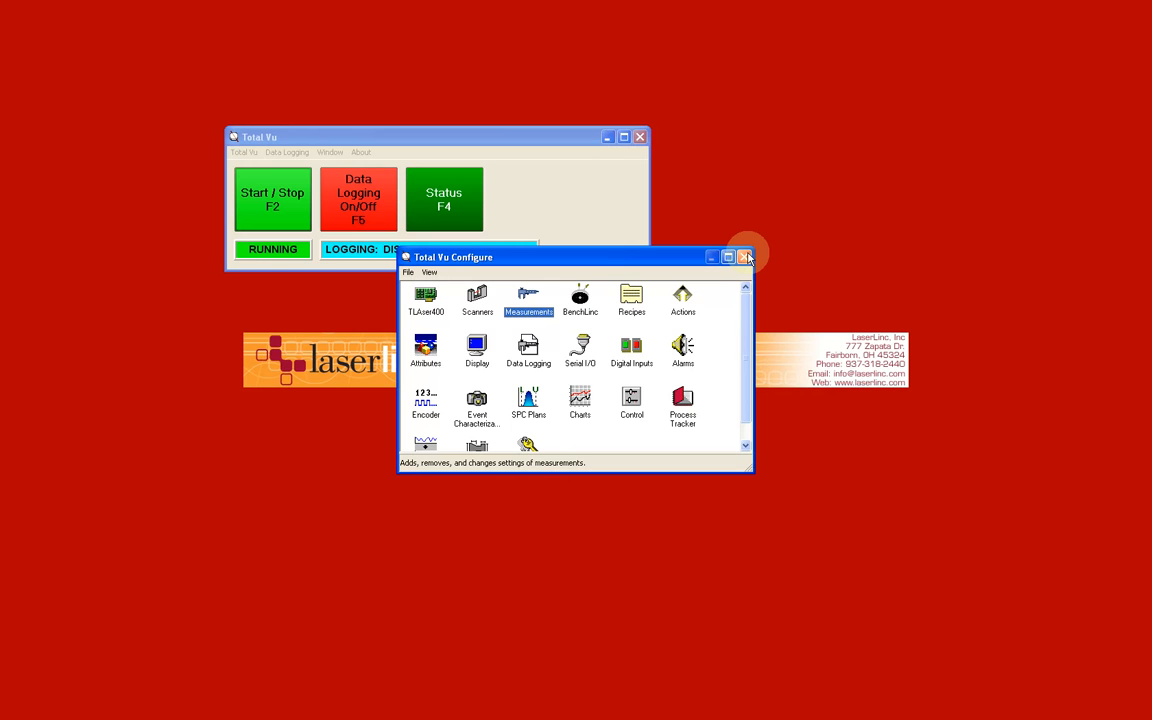
left_click(746, 257)
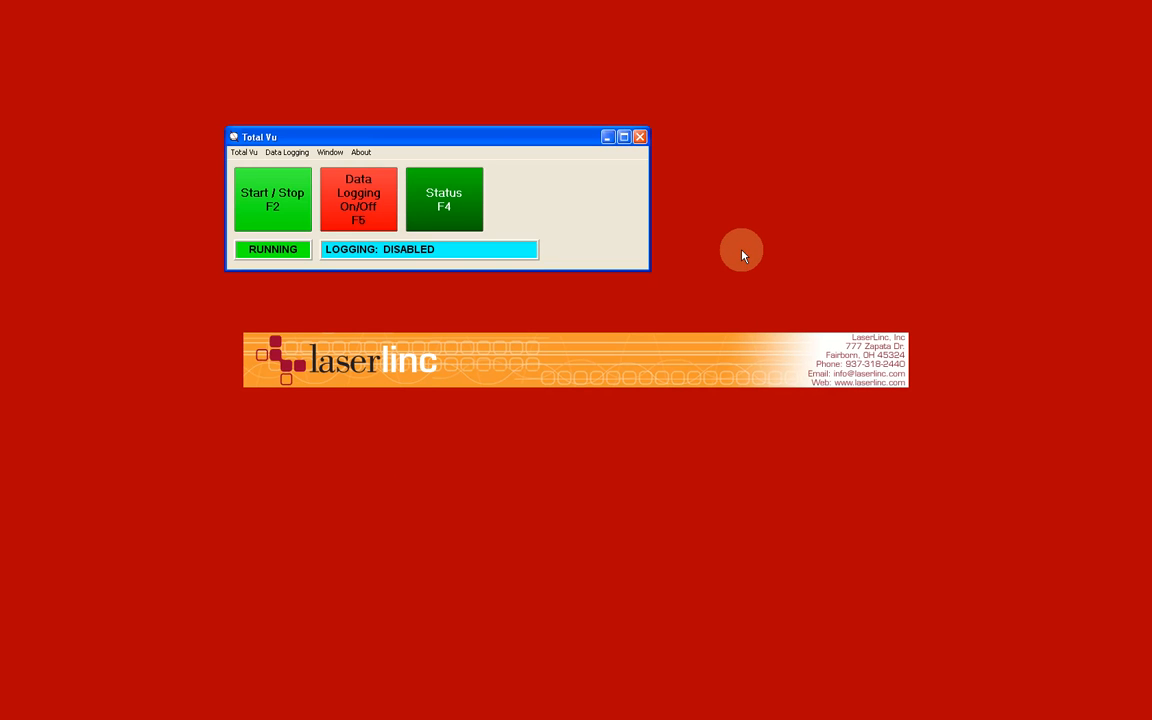